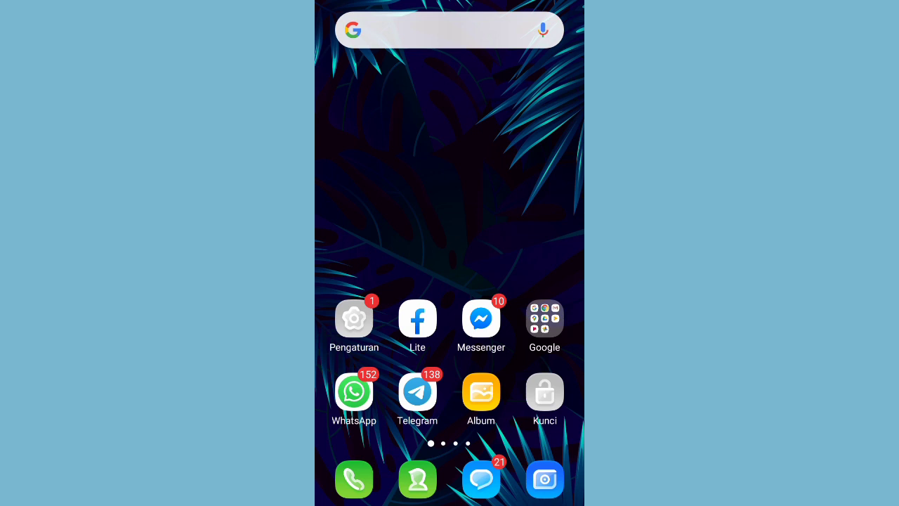
# Launch VN Video Editor from the 'for EDIT' folder on the third home screen page
pyautogui.moveTo(534, 210); pyautogui.dragTo(365, 211)
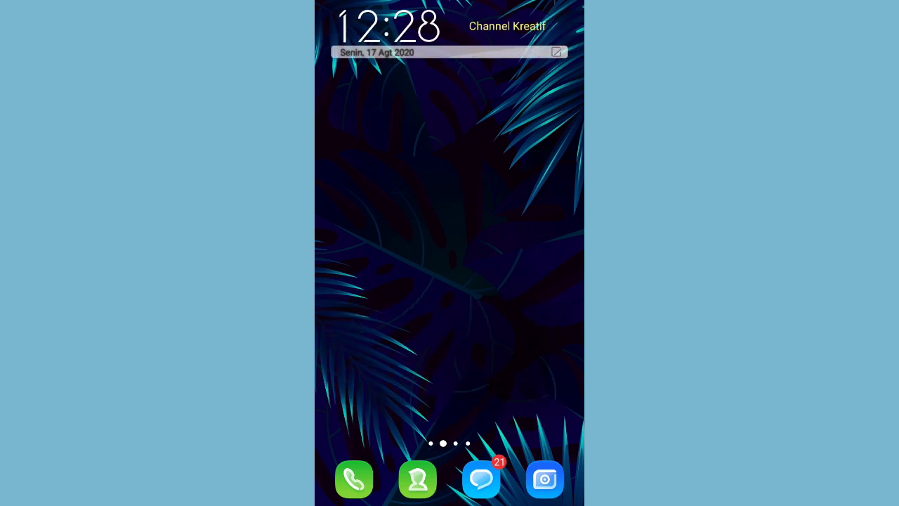
pyautogui.moveTo(534, 210); pyautogui.dragTo(366, 211)
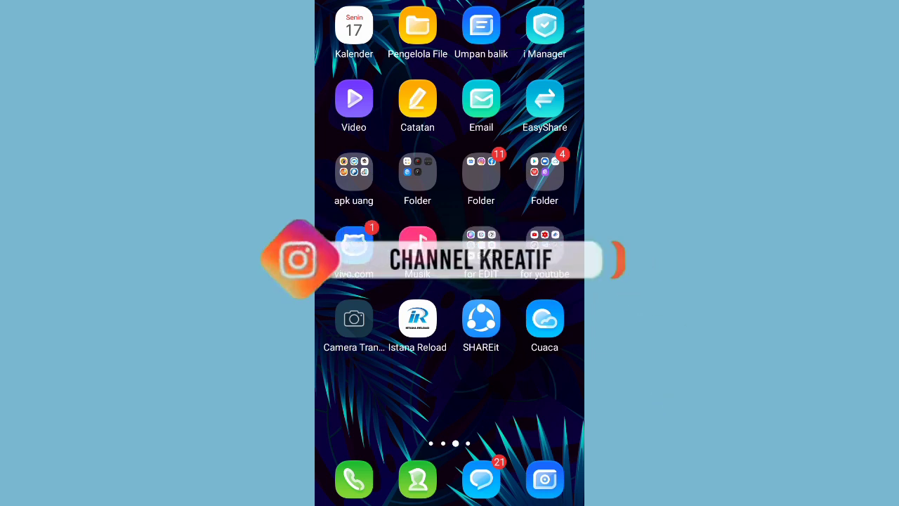
pyautogui.click(481, 245)
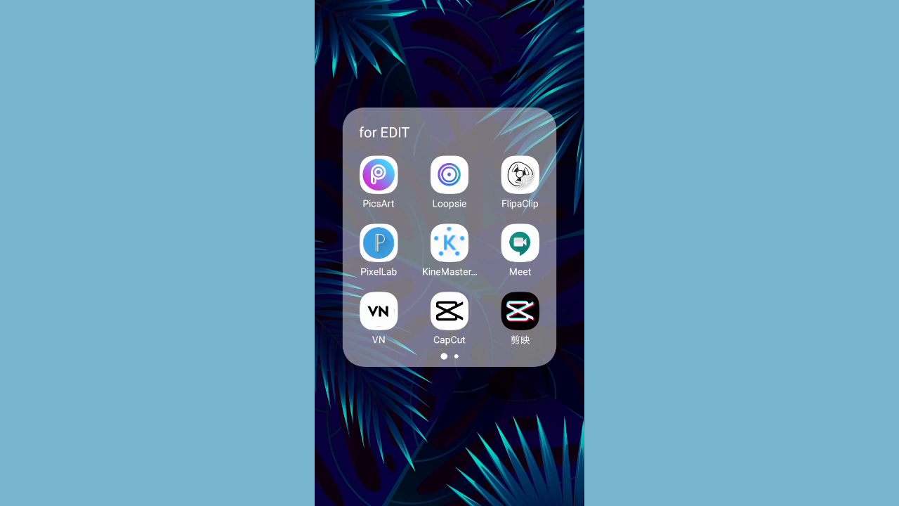
pyautogui.click(379, 310)
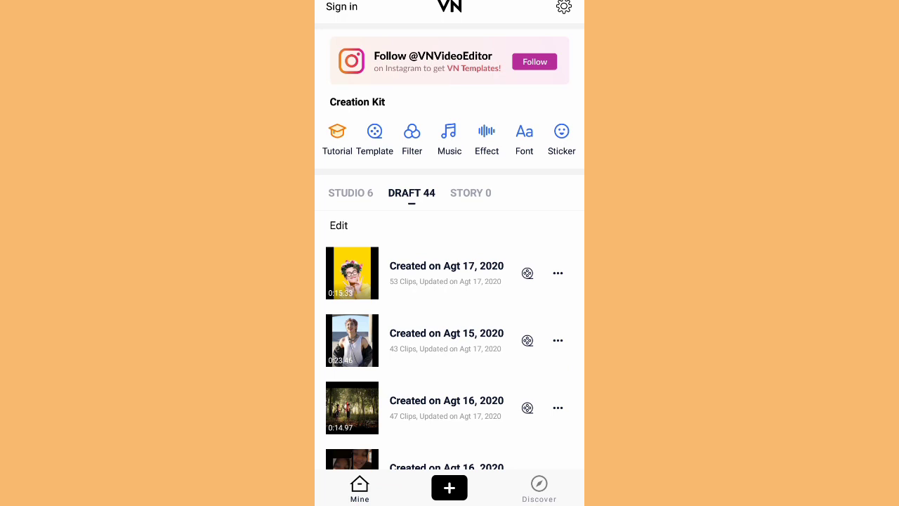
# Start a new project, keeping the default photo duration at 0.5s in the import settings
pyautogui.click(450, 488)
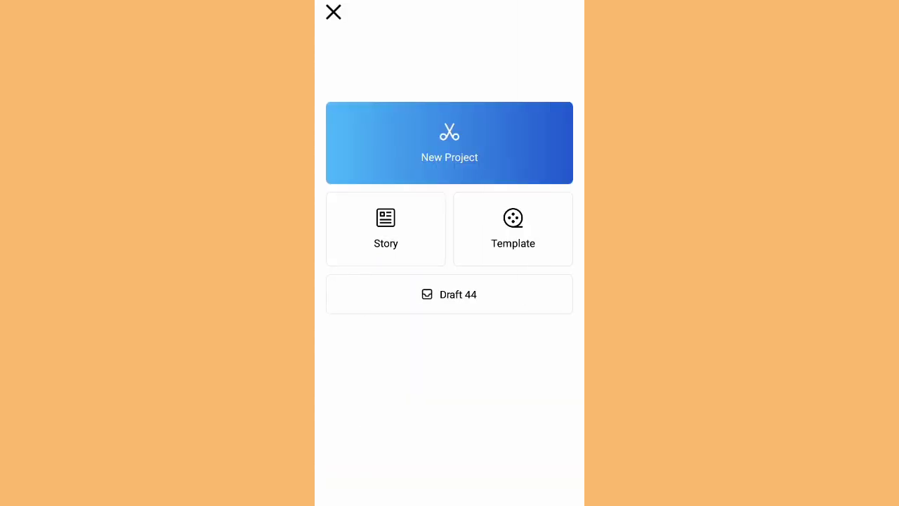
pyautogui.click(450, 143)
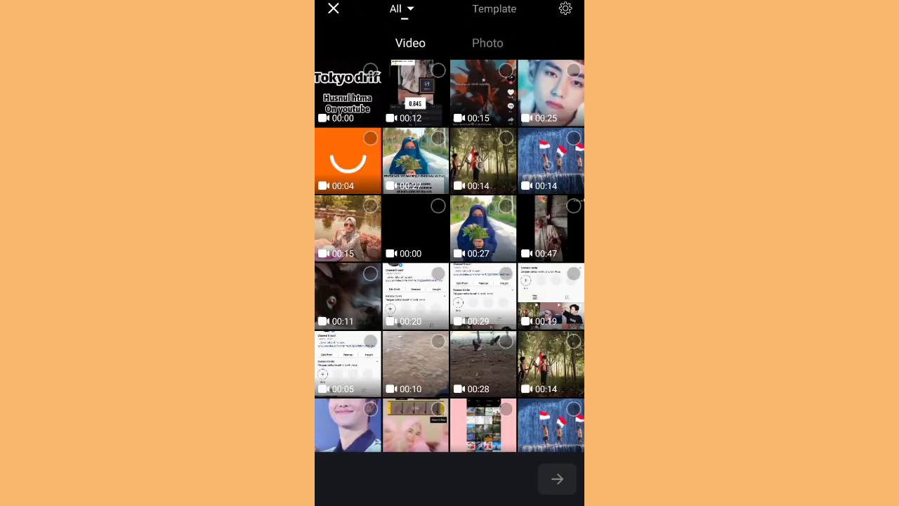
pyautogui.click(564, 10)
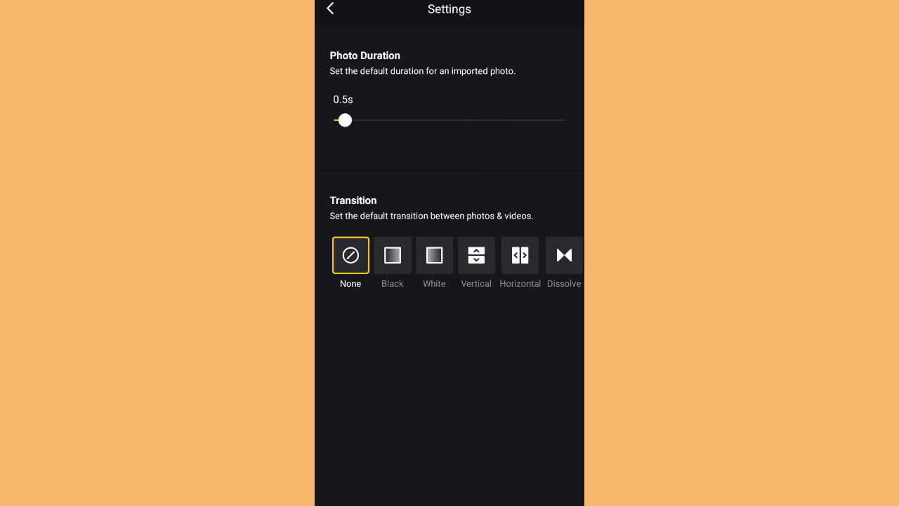
pyautogui.moveTo(345, 120); pyautogui.dragTo(347, 120)
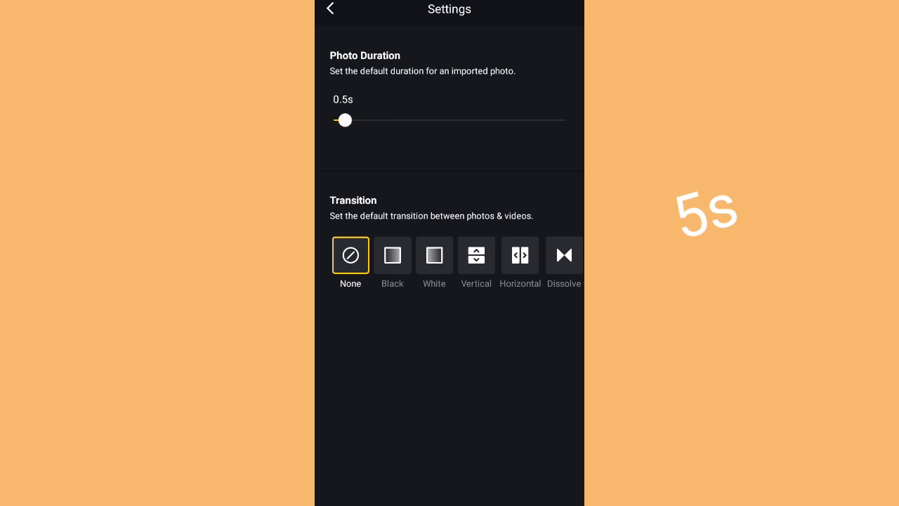
pyautogui.click(330, 8)
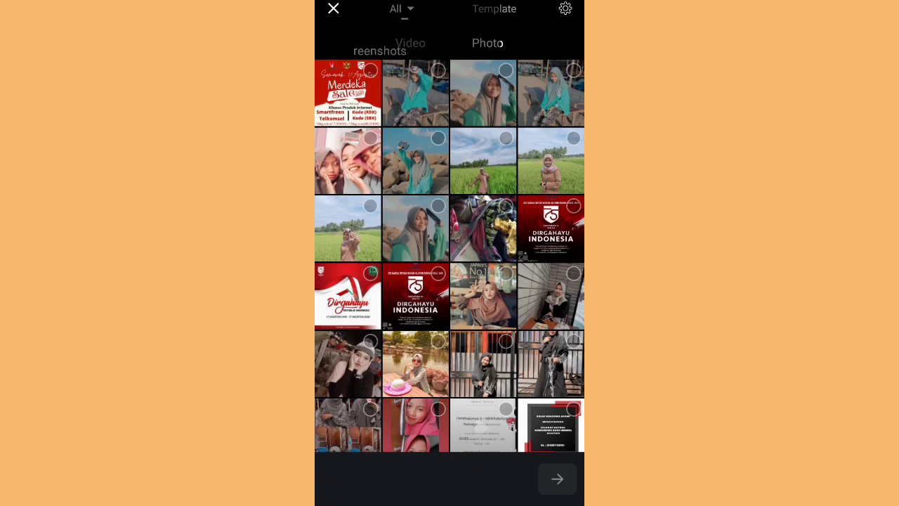
# Switch the media picker to the Pin photo album
pyautogui.click(404, 12)
pyautogui.scroll(-5, 457, 202)
pyautogui.scroll(-2, 457, 166)
pyautogui.scroll(-2, 463, 157)
pyautogui.scroll(-2, 450, 176)
pyautogui.scroll(-1, 450, 159)
pyautogui.scroll(-2, 459, 159)
pyautogui.scroll(-2, 443, 158)
pyautogui.click(404, 224)
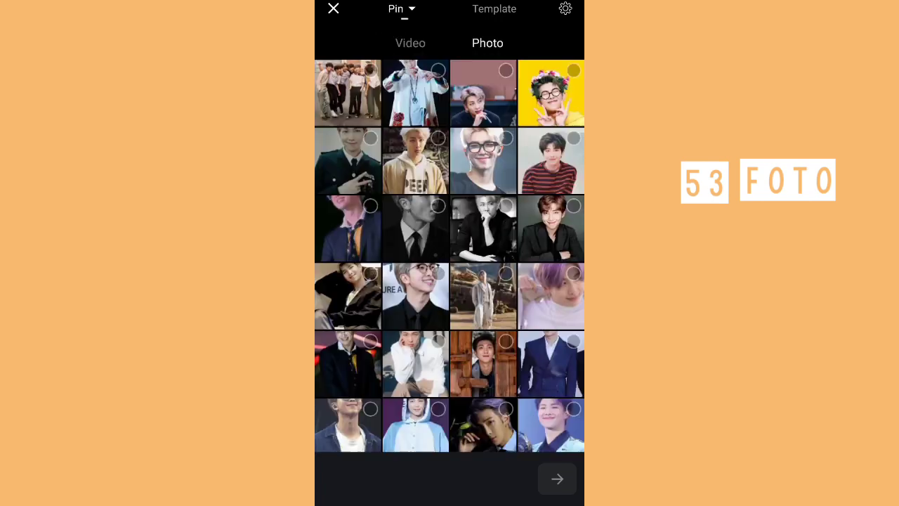
# Select the Pin photos in order, starting with the yellow-background photo
pyautogui.click(573, 71)
pyautogui.click(483, 93)
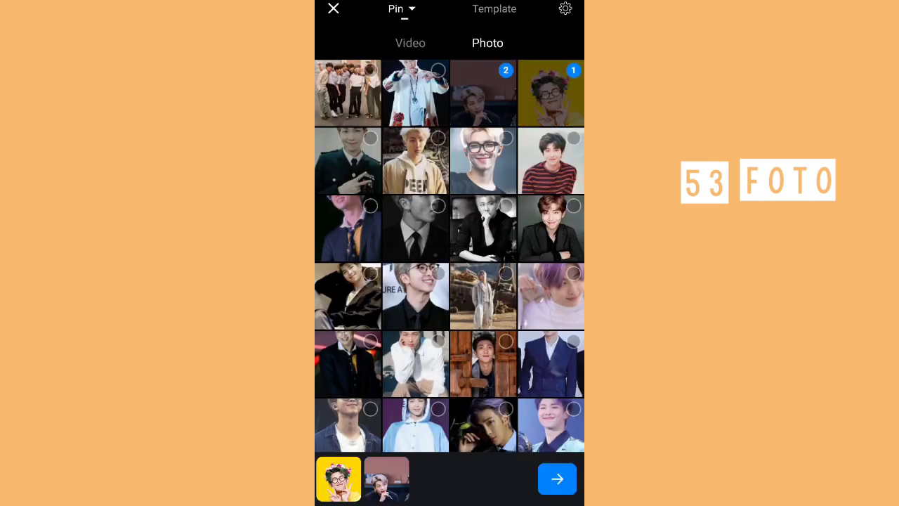
pyautogui.click(416, 93)
pyautogui.click(349, 160)
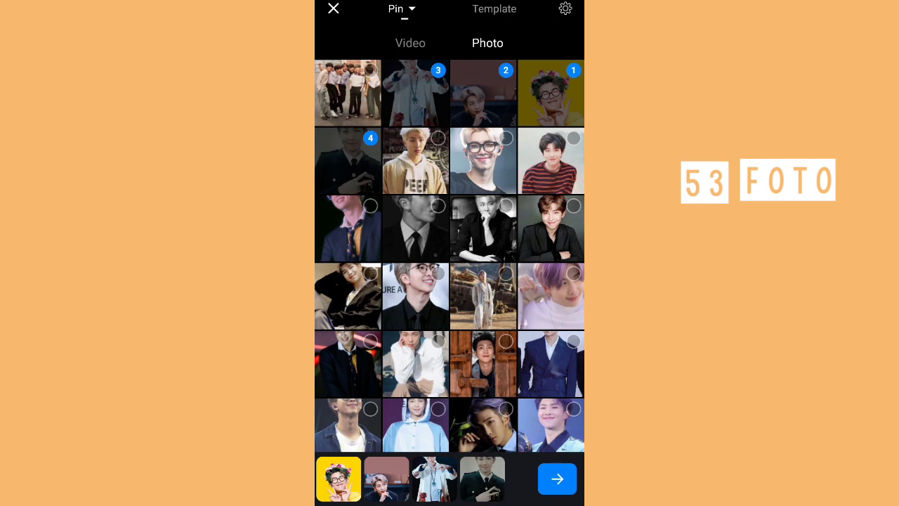
pyautogui.click(416, 160)
pyautogui.click(348, 227)
pyautogui.click(416, 228)
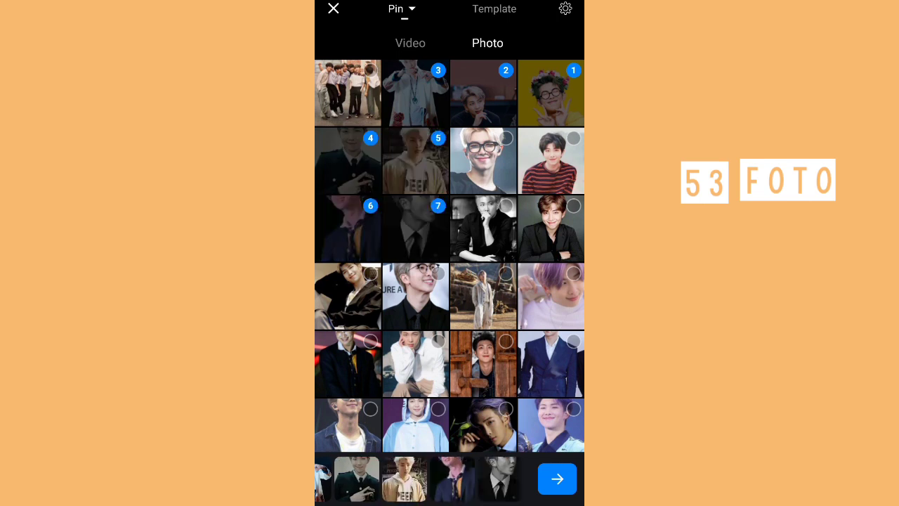
pyautogui.click(484, 160)
pyautogui.click(483, 228)
pyautogui.click(550, 160)
pyautogui.click(550, 228)
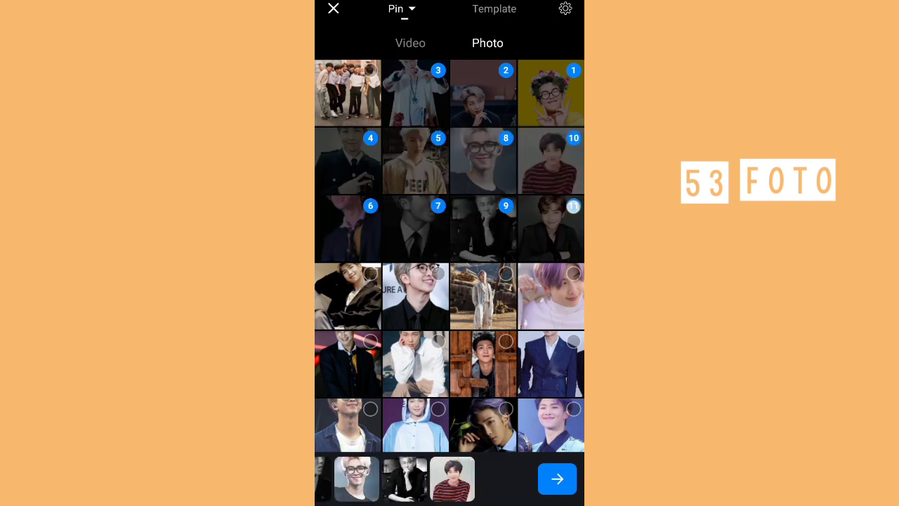
pyautogui.click(550, 295)
pyautogui.click(483, 295)
pyautogui.click(415, 295)
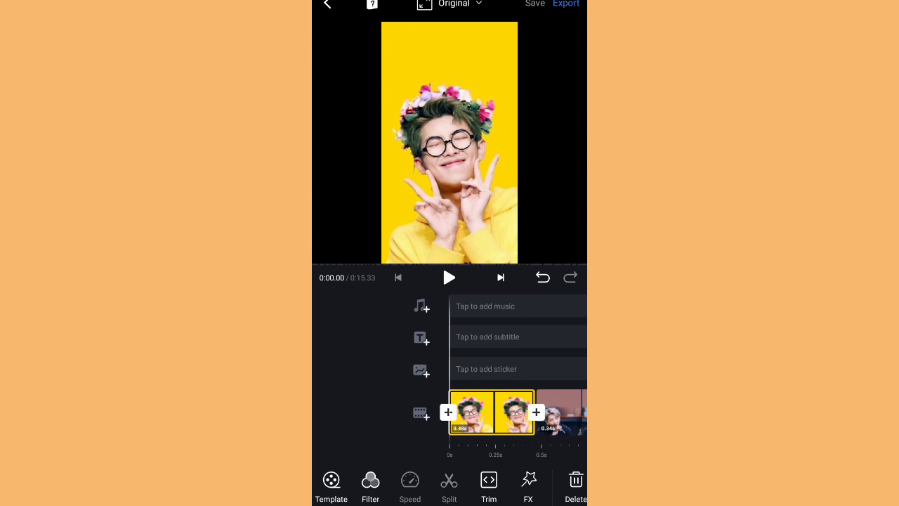
# Open the duration editor and preview the timing of clips 1 through 10
pyautogui.click(492, 413)
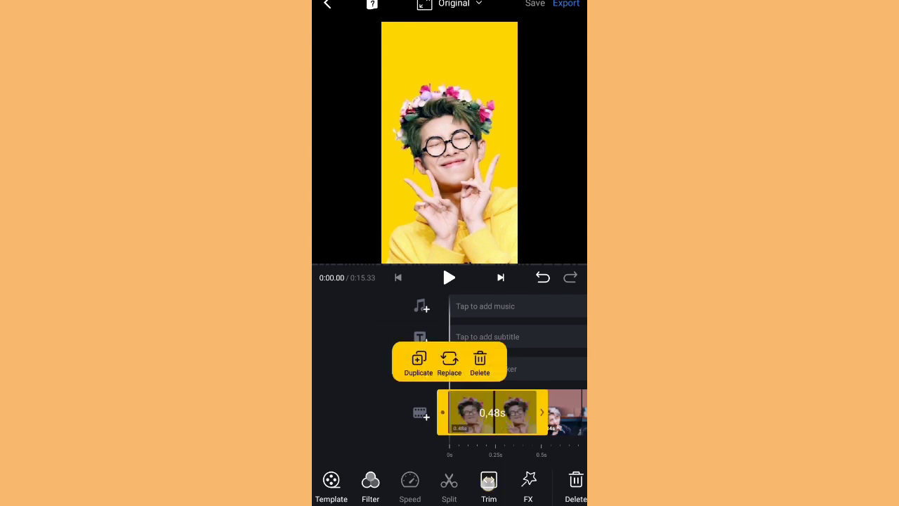
pyautogui.click(489, 485)
pyautogui.click(450, 486)
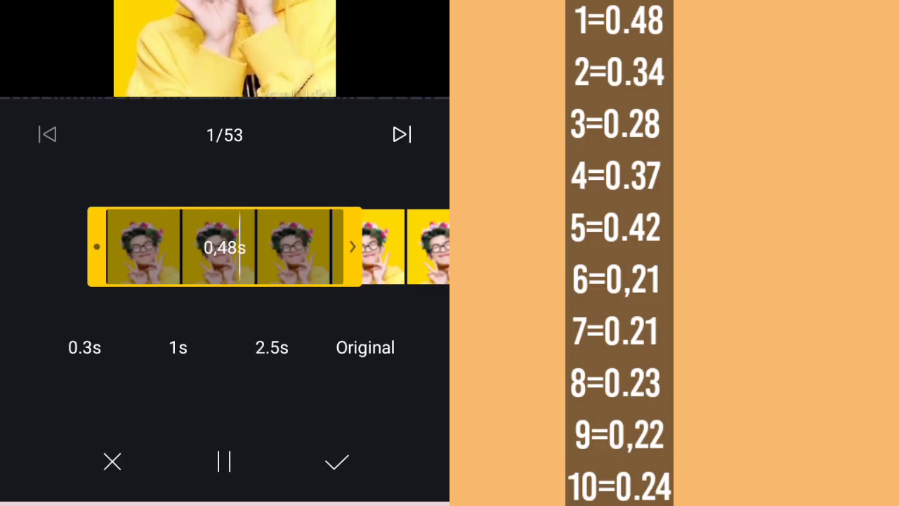
pyautogui.click(402, 135)
pyautogui.click(226, 462)
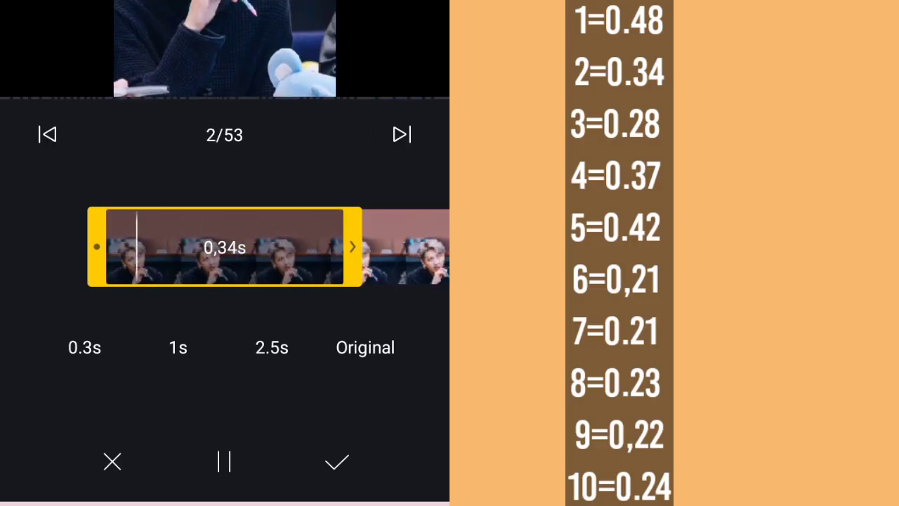
pyautogui.click(401, 134)
pyautogui.click(226, 461)
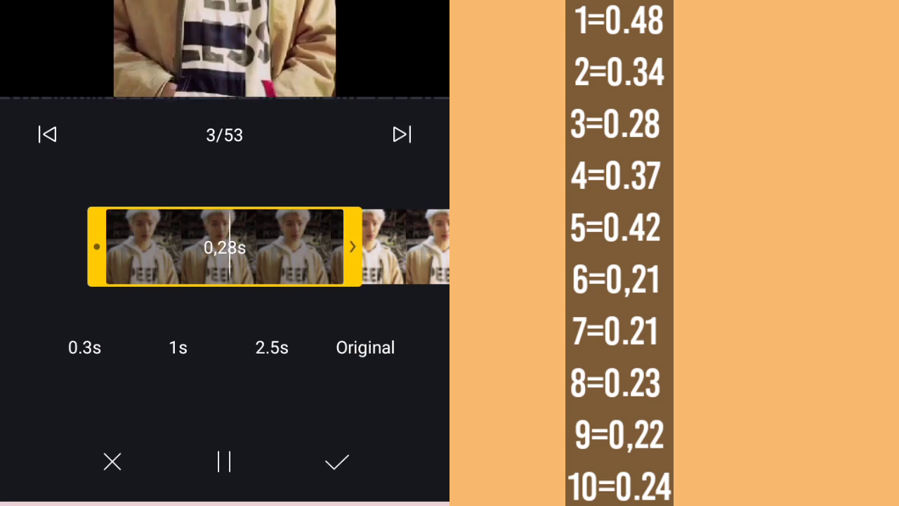
pyautogui.click(398, 136)
pyautogui.click(226, 461)
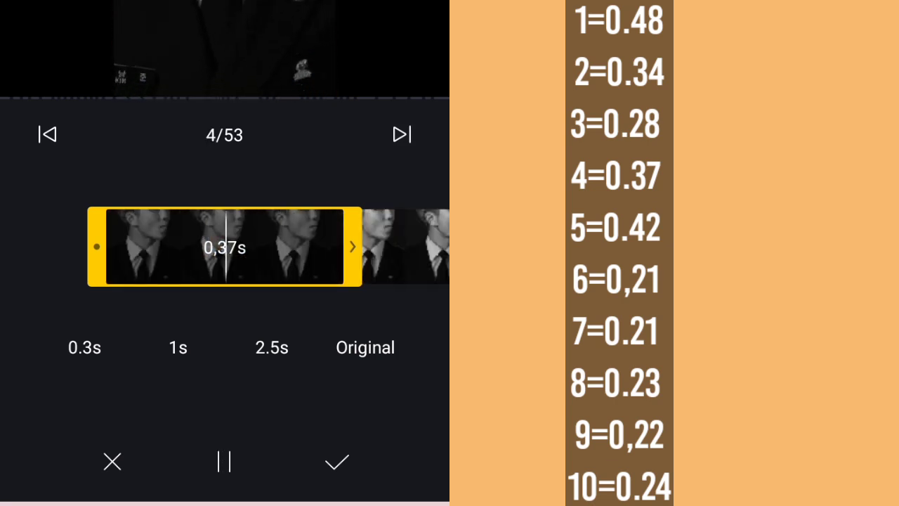
pyautogui.click(402, 134)
pyautogui.click(224, 462)
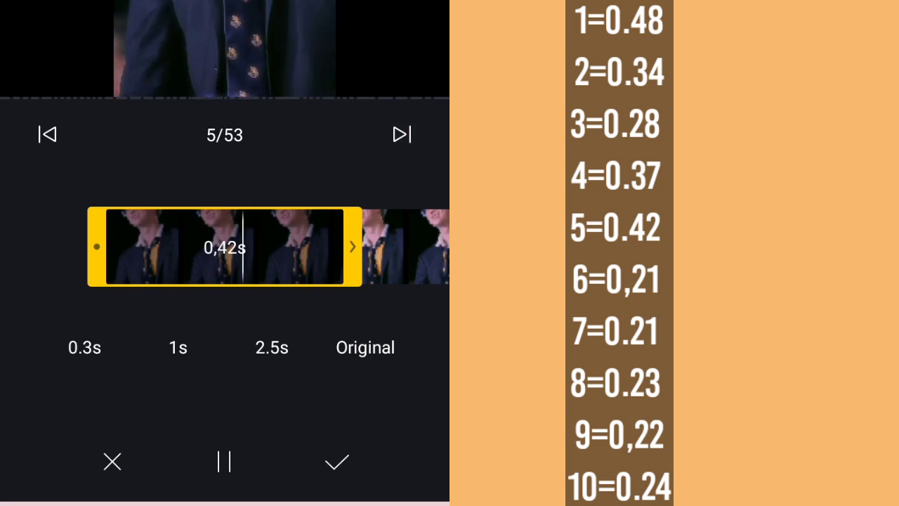
pyautogui.click(402, 135)
pyautogui.click(224, 461)
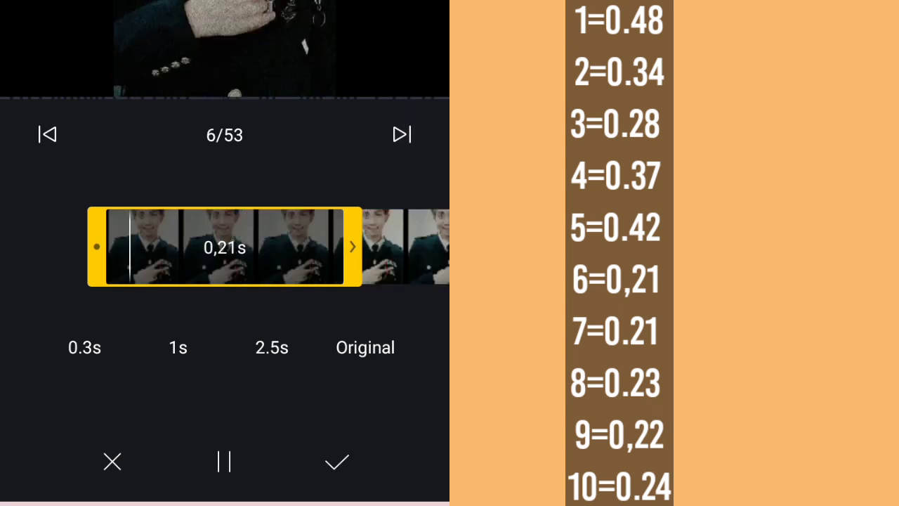
pyautogui.click(402, 134)
pyautogui.click(225, 461)
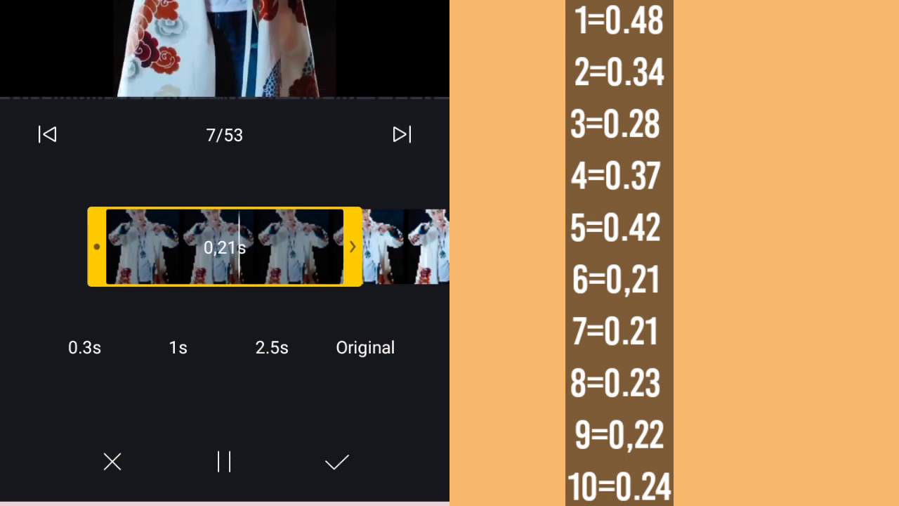
pyautogui.click(402, 134)
pyautogui.click(224, 461)
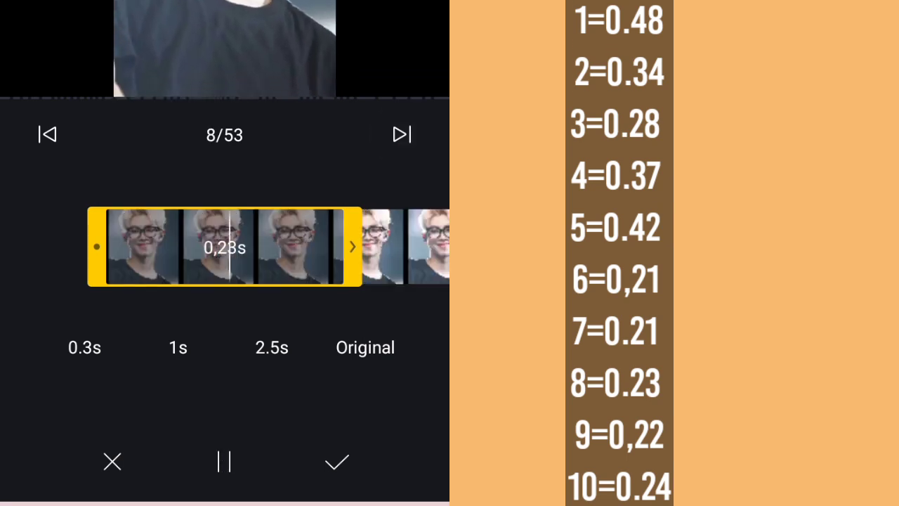
pyautogui.click(402, 134)
pyautogui.click(224, 461)
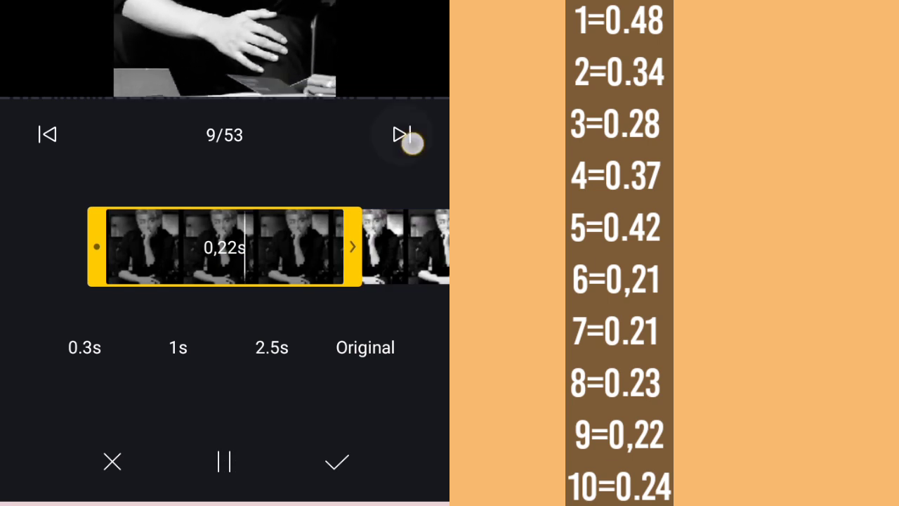
pyautogui.click(410, 134)
pyautogui.click(226, 462)
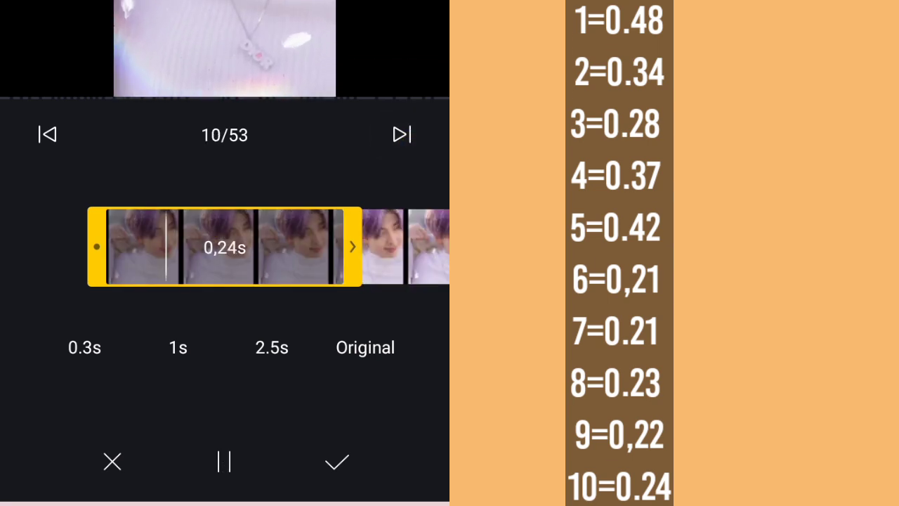
# Preview the durations of photos 11 through 20, revisiting photo 12
pyautogui.click(406, 137)
pyautogui.click(226, 462)
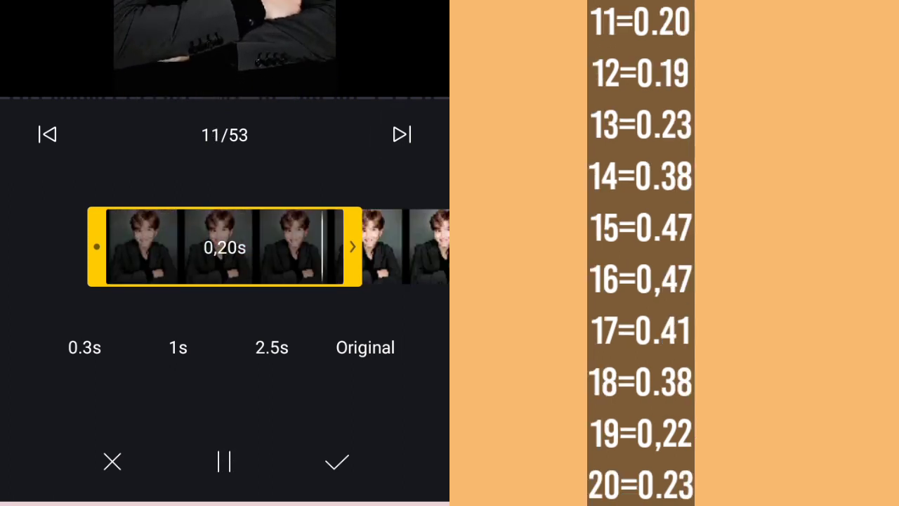
pyautogui.click(403, 135)
pyautogui.click(224, 462)
pyautogui.click(402, 134)
pyautogui.click(224, 462)
pyautogui.click(47, 134)
pyautogui.click(224, 461)
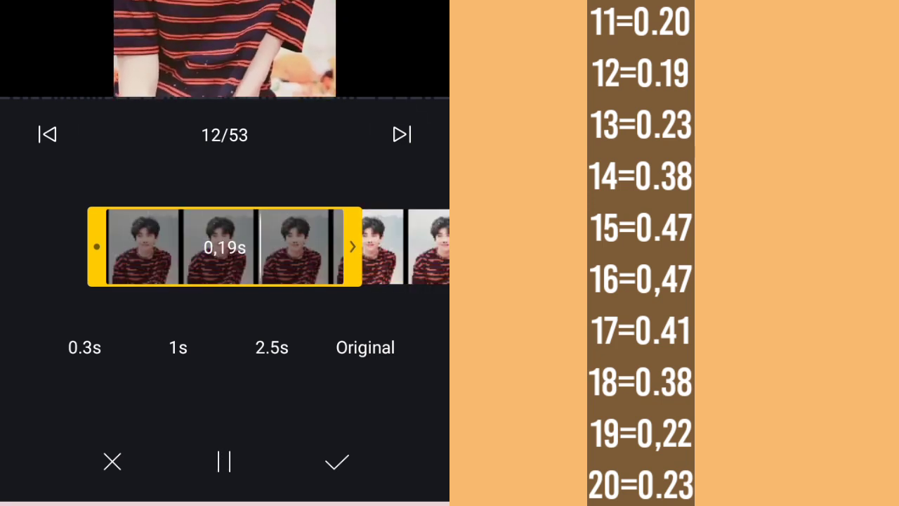
pyautogui.click(402, 135)
pyautogui.click(224, 461)
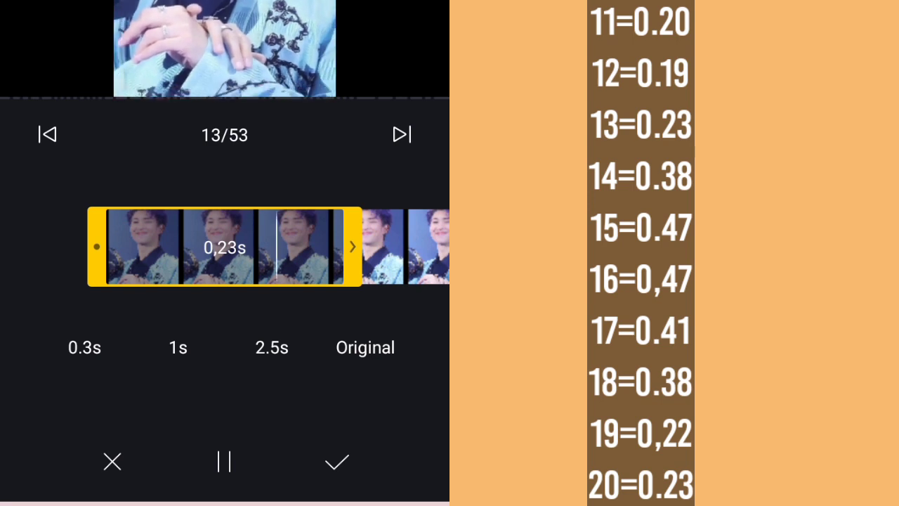
pyautogui.click(402, 134)
pyautogui.click(224, 462)
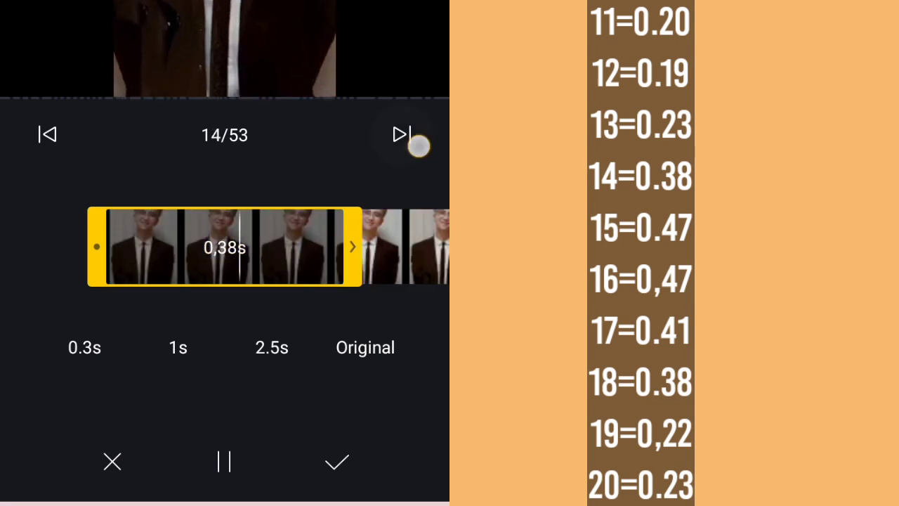
pyautogui.click(419, 146)
pyautogui.click(224, 462)
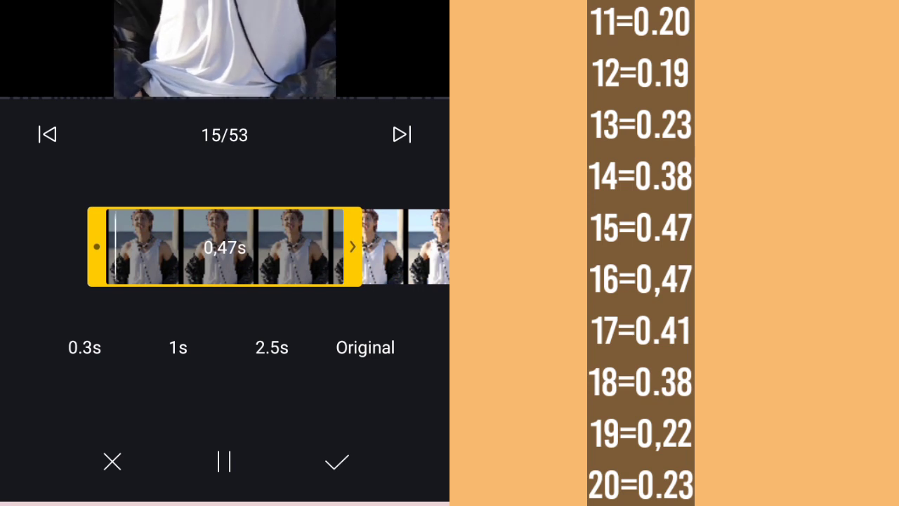
pyautogui.click(402, 135)
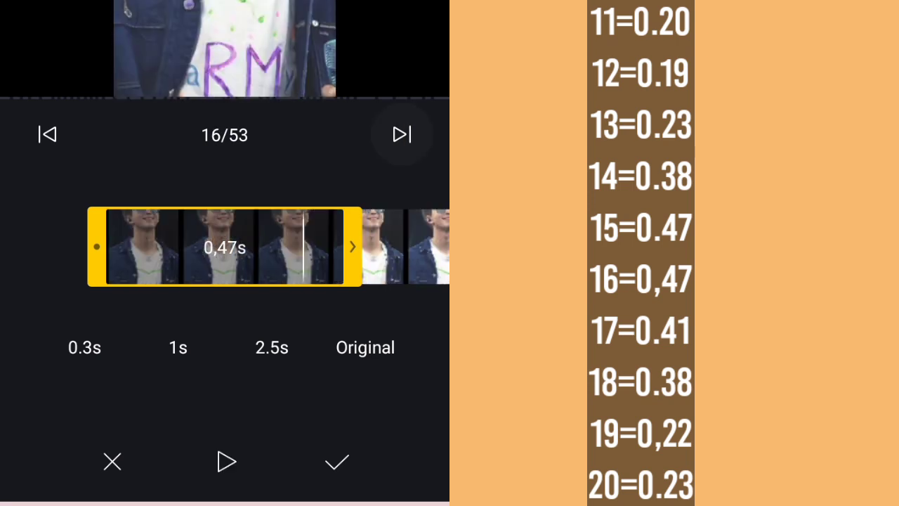
pyautogui.click(224, 462)
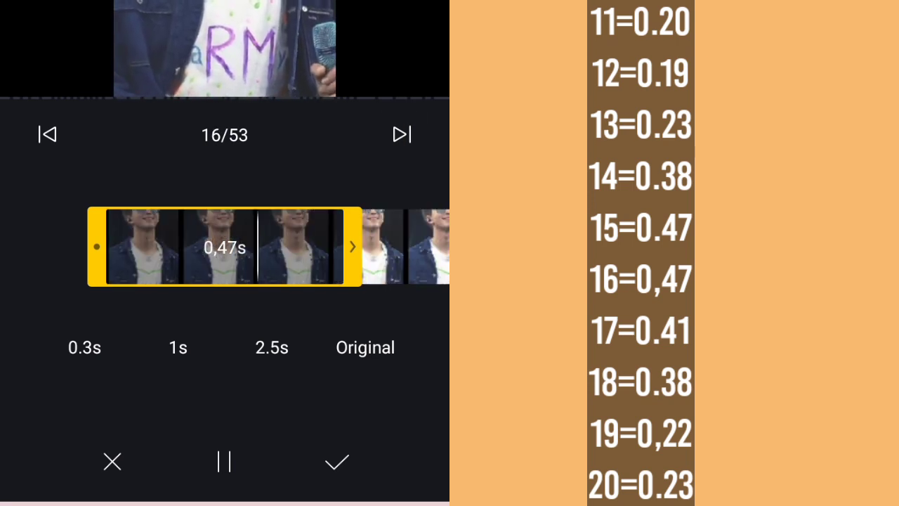
pyautogui.click(402, 135)
pyautogui.click(225, 461)
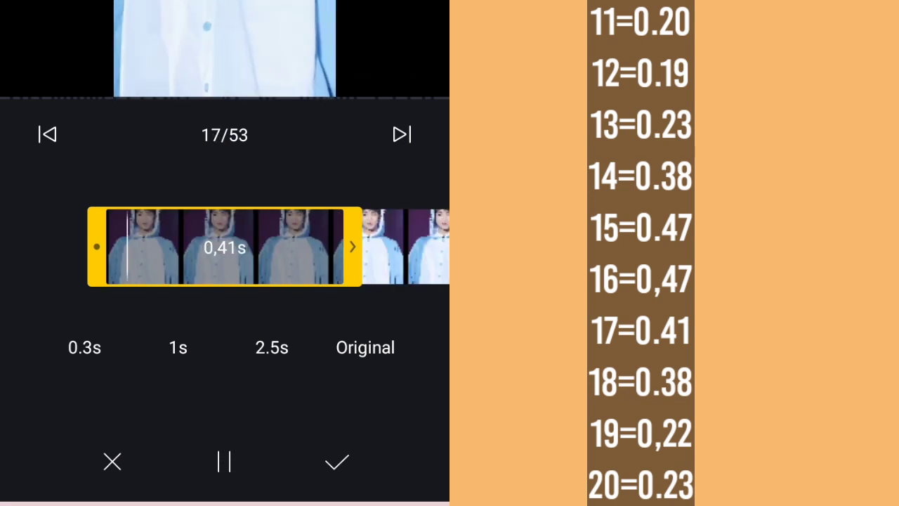
pyautogui.click(401, 135)
pyautogui.click(224, 462)
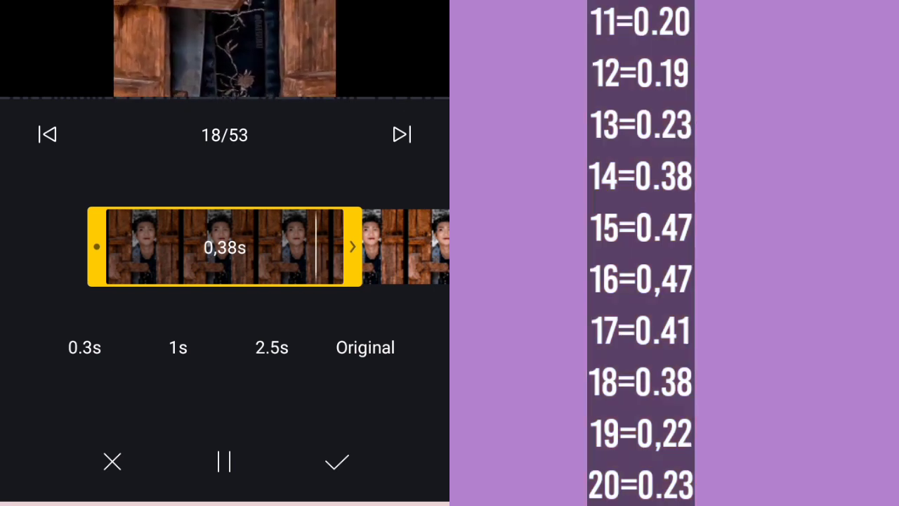
pyautogui.click(402, 135)
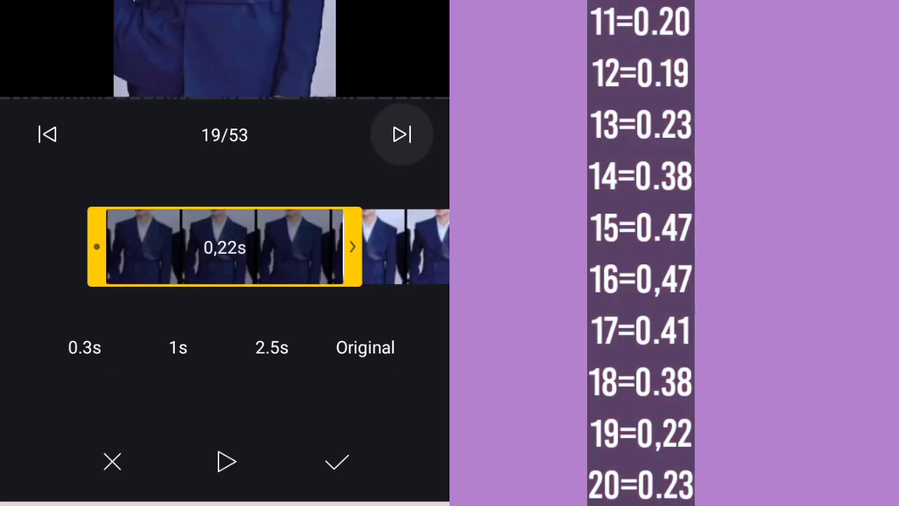
pyautogui.click(225, 461)
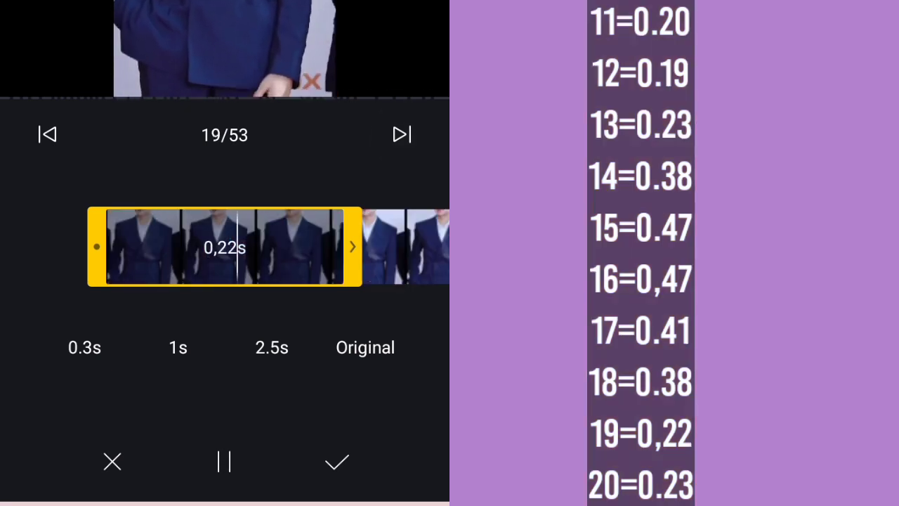
pyautogui.click(402, 135)
pyautogui.click(226, 461)
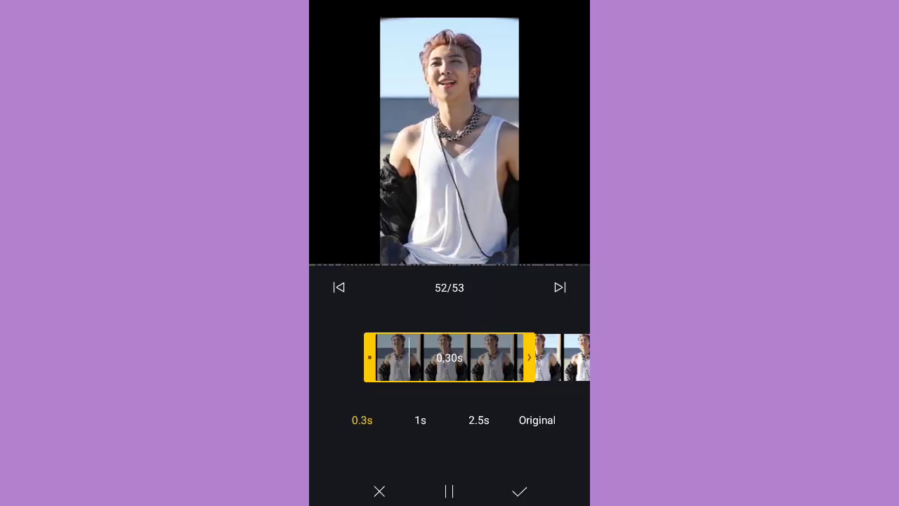
# Recheck photos 51 and 52, then play the remaining photos to the end
pyautogui.click(339, 287)
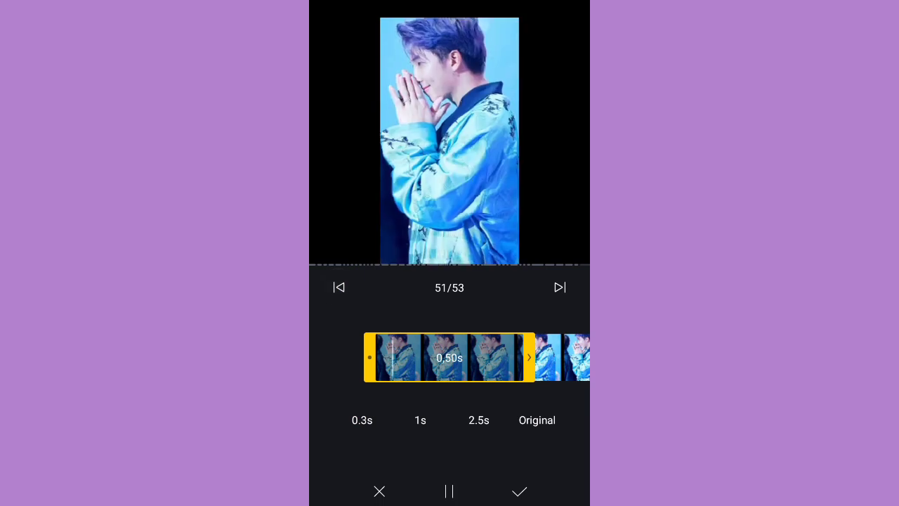
pyautogui.click(560, 288)
pyautogui.click(450, 491)
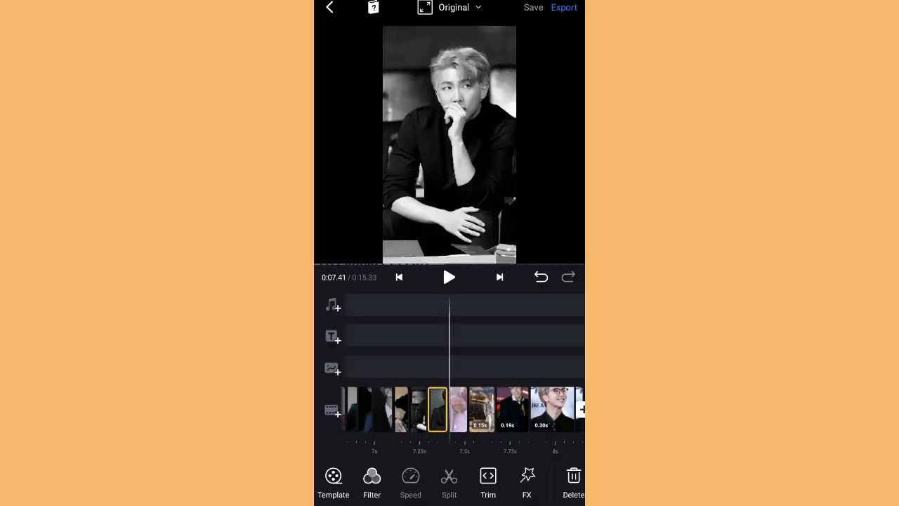
# Open per-photo animations, advance to photo 37 and lengthen its Shake effect to 0.81s
pyautogui.click(448, 409)
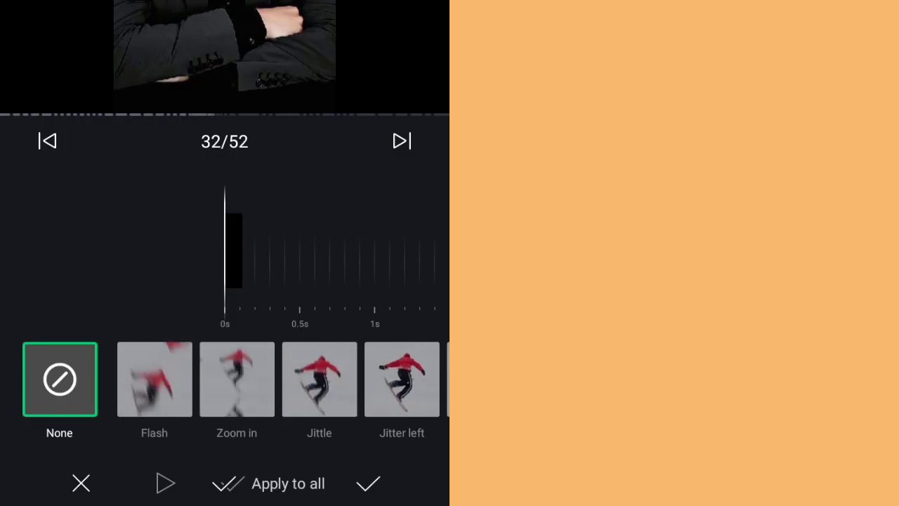
pyautogui.click(402, 141)
pyautogui.click(402, 142)
pyautogui.click(401, 141)
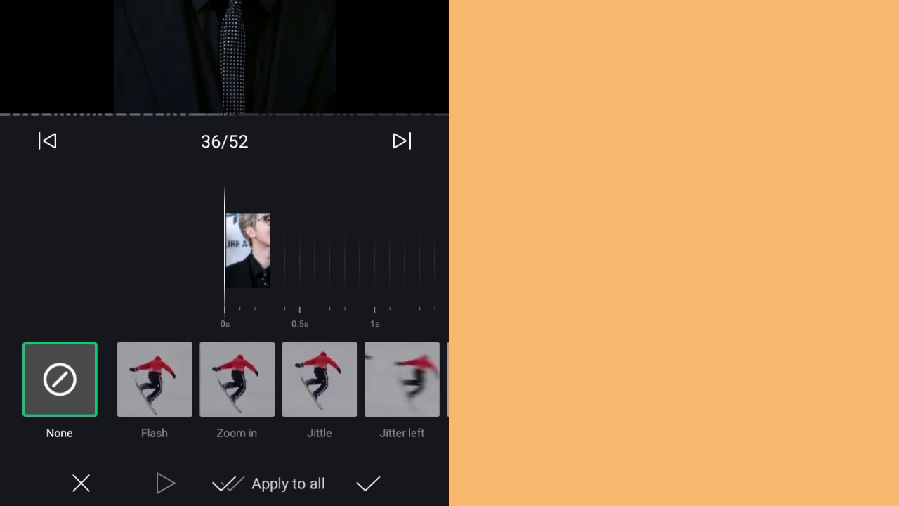
pyautogui.click(401, 141)
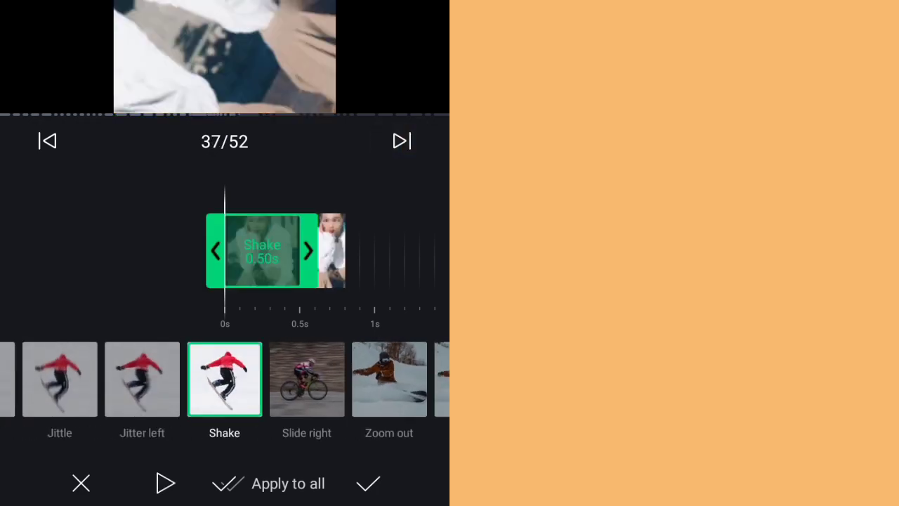
pyautogui.moveTo(308, 251)
pyautogui.mouseDown()
pyautogui.moveTo(367, 260)
pyautogui.moveTo(433, 243)
pyautogui.mouseUp()
# Advance to photo 40 and lengthen its Jitter down effect to 0.94s
pyautogui.click(402, 141)
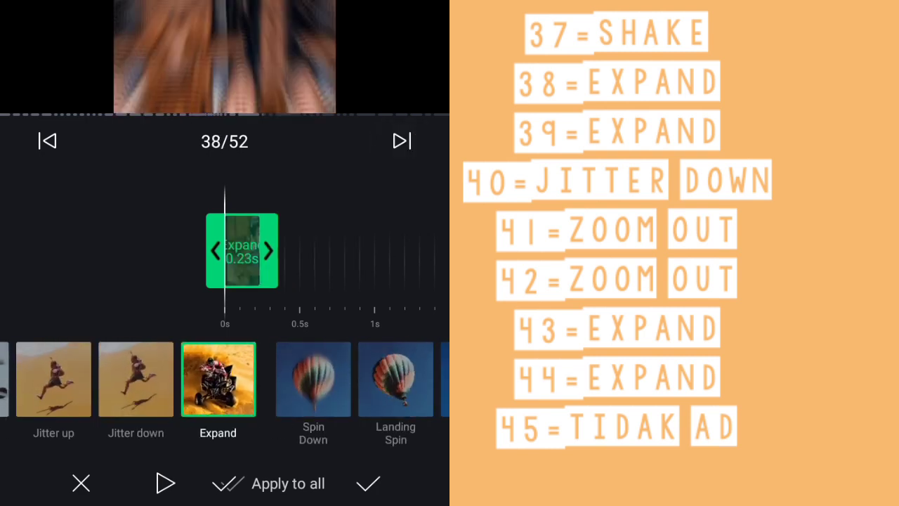
pyautogui.click(402, 141)
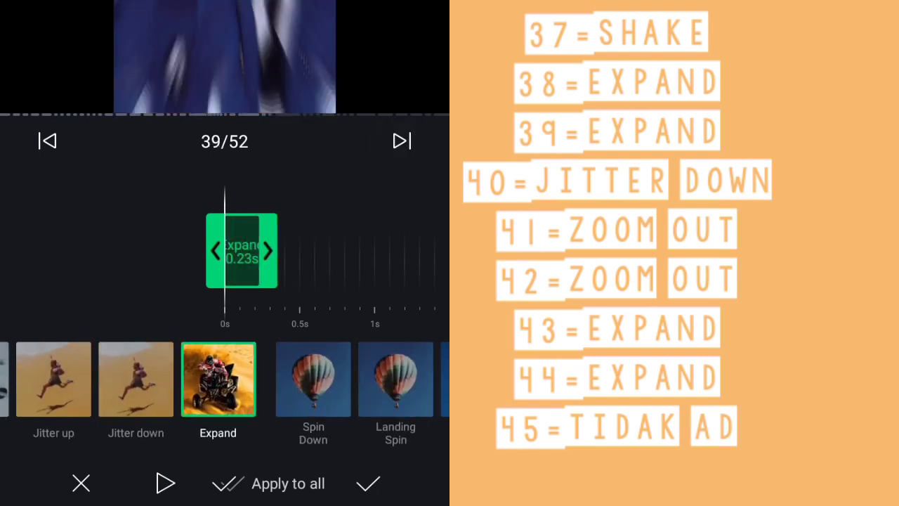
pyautogui.click(402, 141)
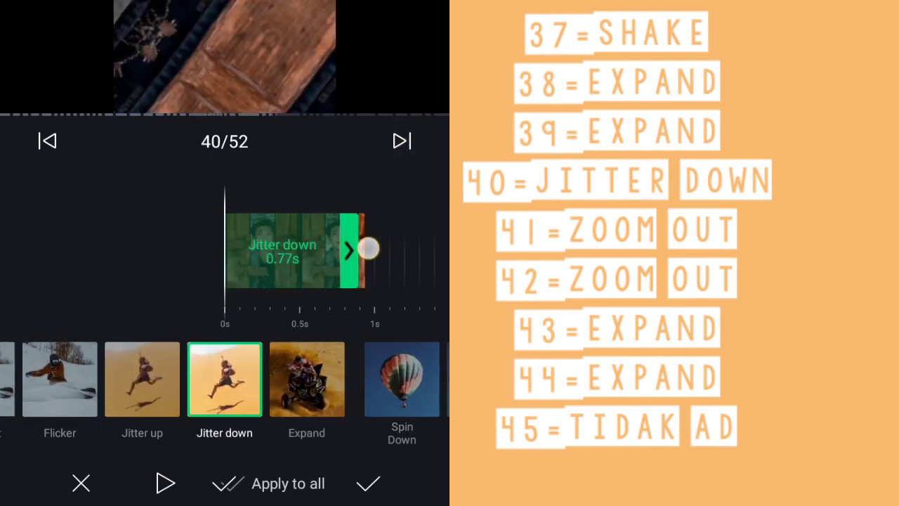
pyautogui.moveTo(339, 251); pyautogui.dragTo(397, 248)
# Review the animations on photos 41 through 48
pyautogui.click(402, 142)
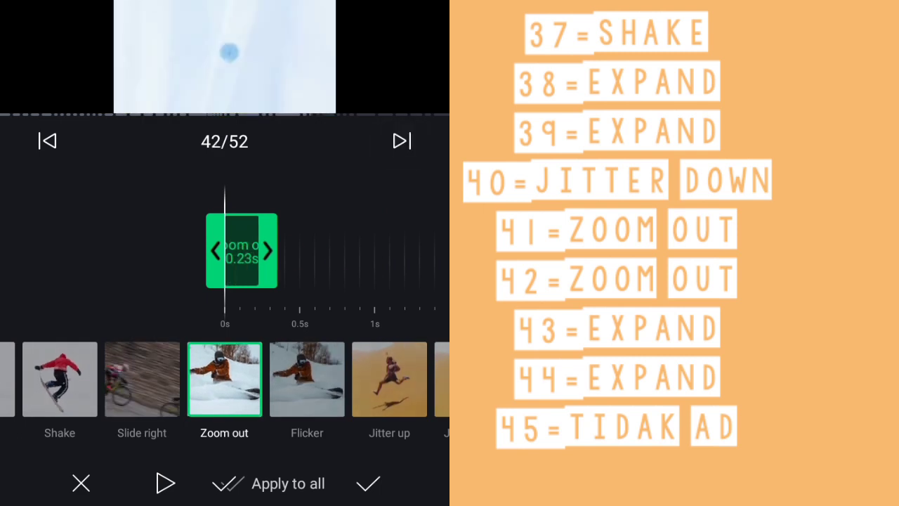
pyautogui.click(402, 141)
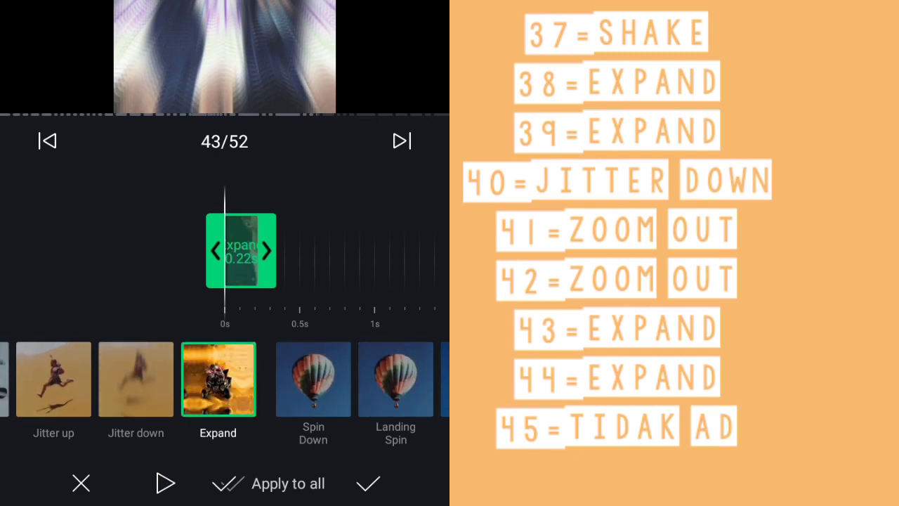
pyautogui.click(402, 141)
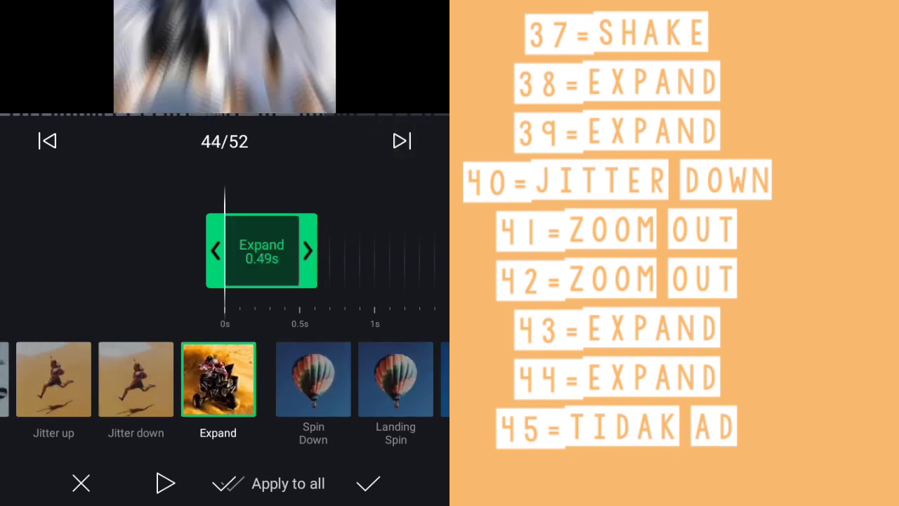
pyautogui.click(406, 143)
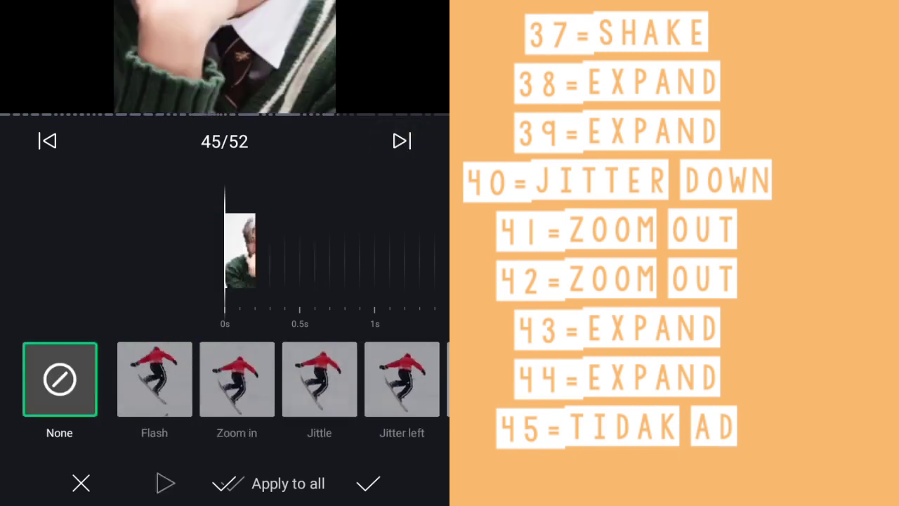
pyautogui.click(402, 141)
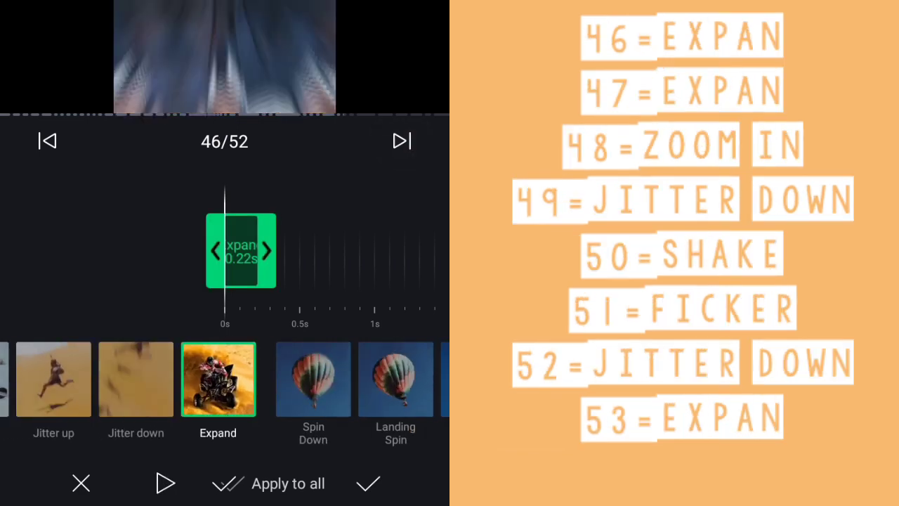
pyautogui.click(402, 141)
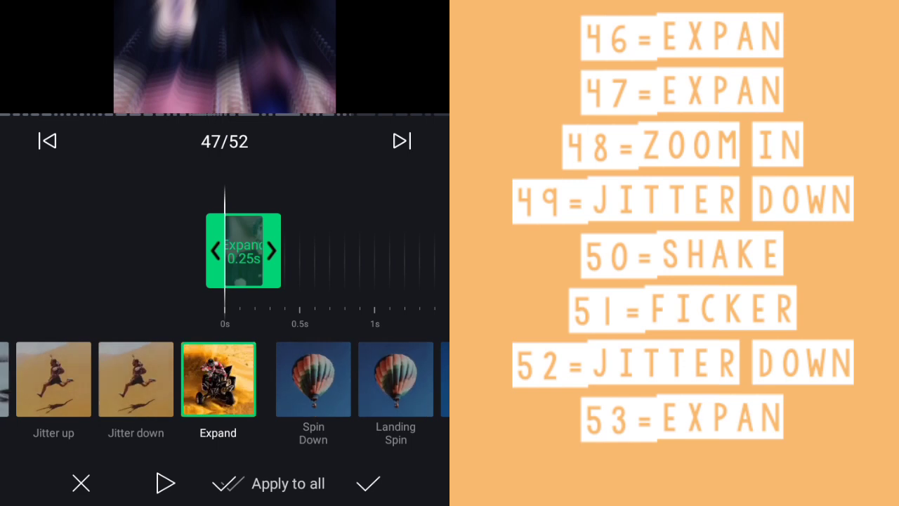
pyautogui.click(403, 143)
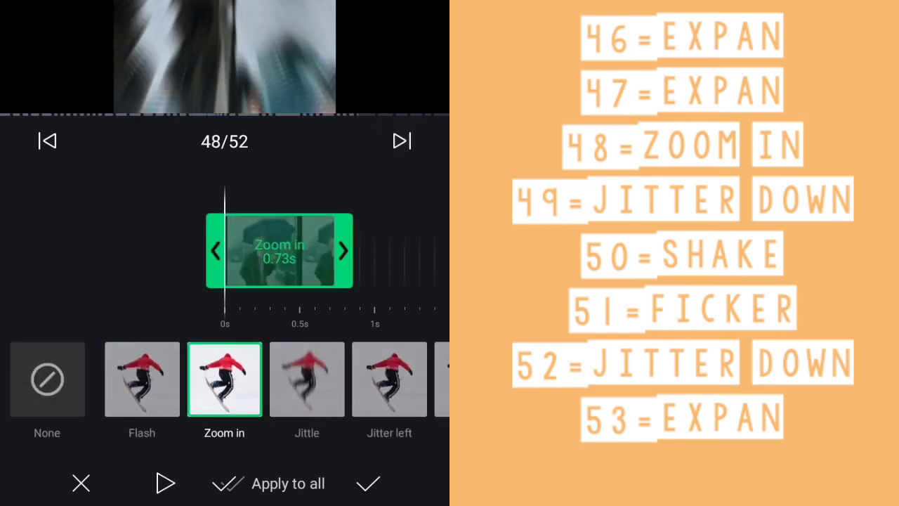
# Give clips 49–52 Jitter down, Shake, Flicker and Jitter down animations and confirm
pyautogui.click(402, 141)
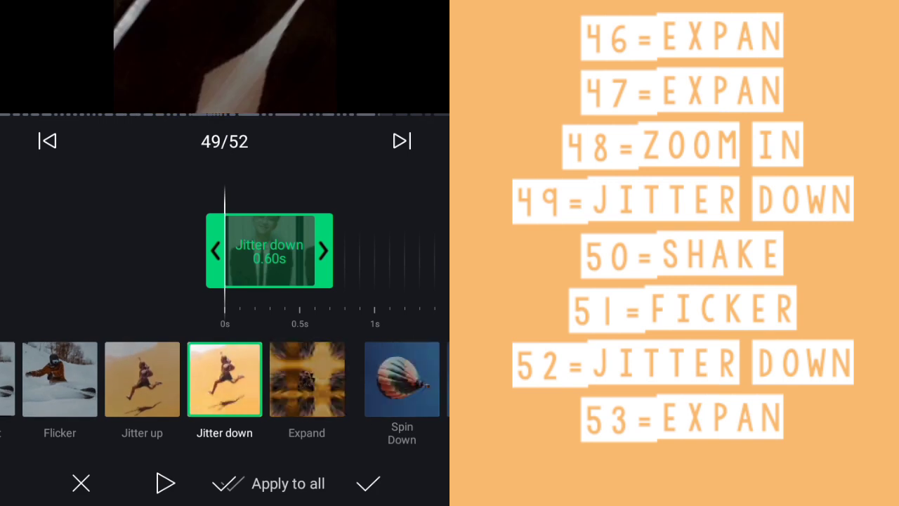
pyautogui.click(402, 142)
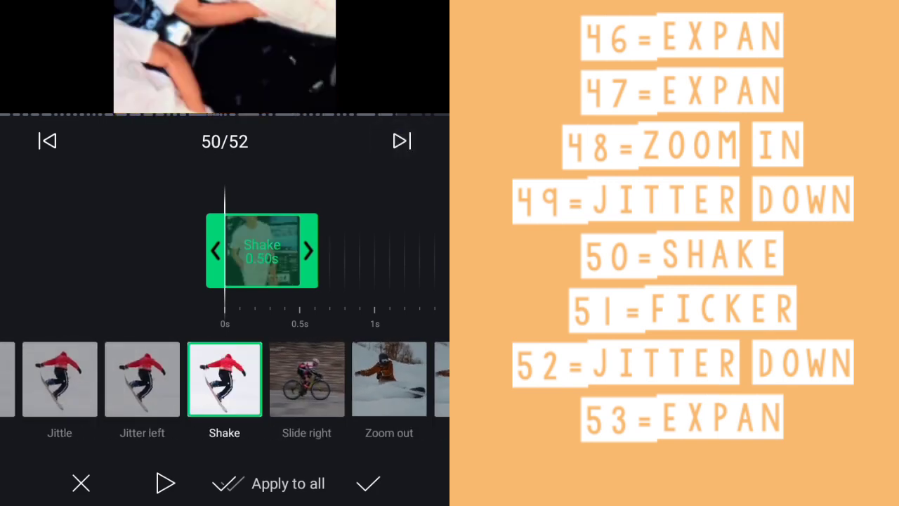
pyautogui.click(401, 141)
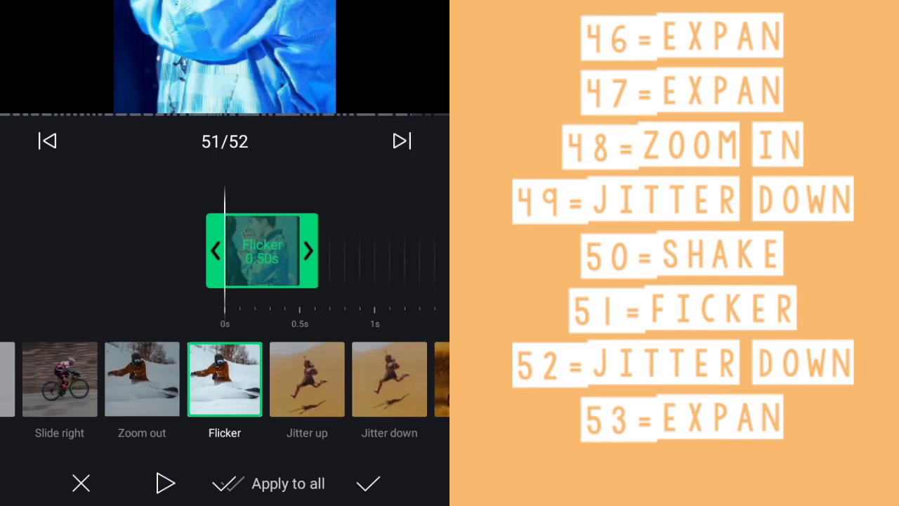
pyautogui.click(402, 141)
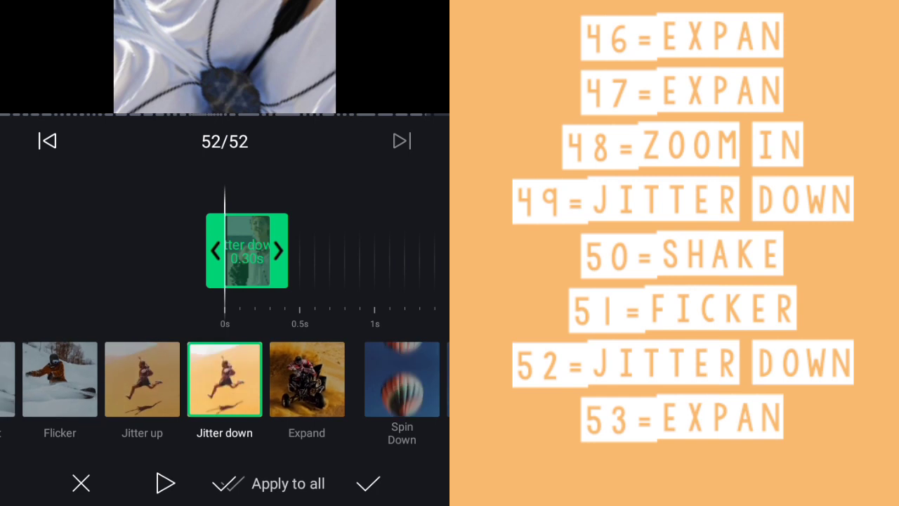
pyautogui.click(367, 485)
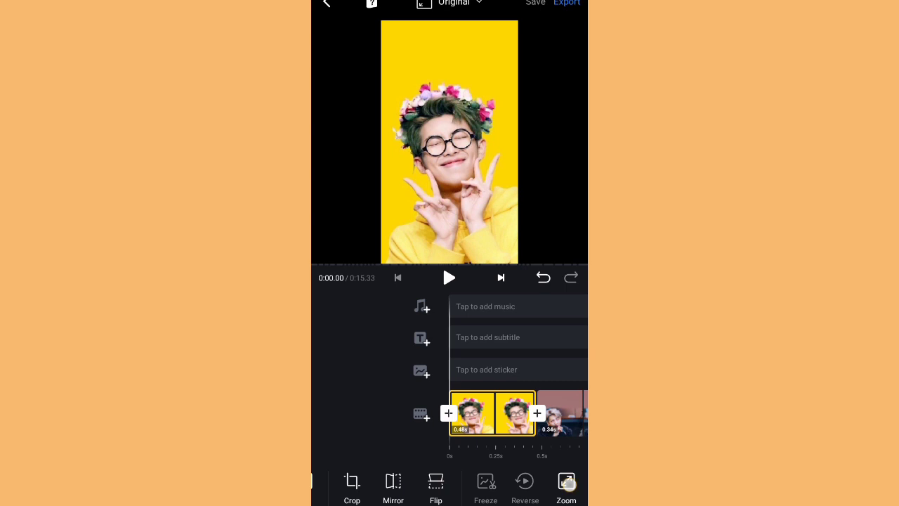
# Give the yellow-background first photo a ZOOM OUT motion
pyautogui.click(566, 484)
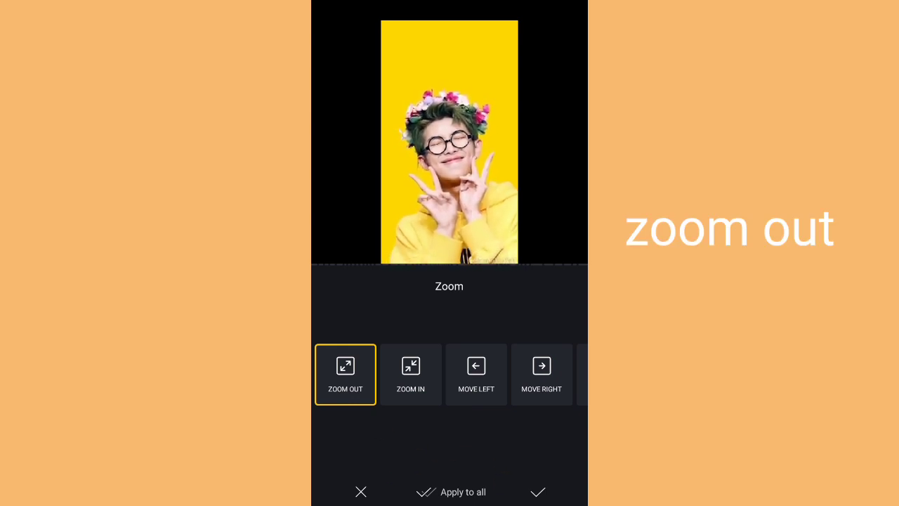
pyautogui.click(538, 491)
pyautogui.moveTo(496, 327); pyautogui.dragTo(478, 361)
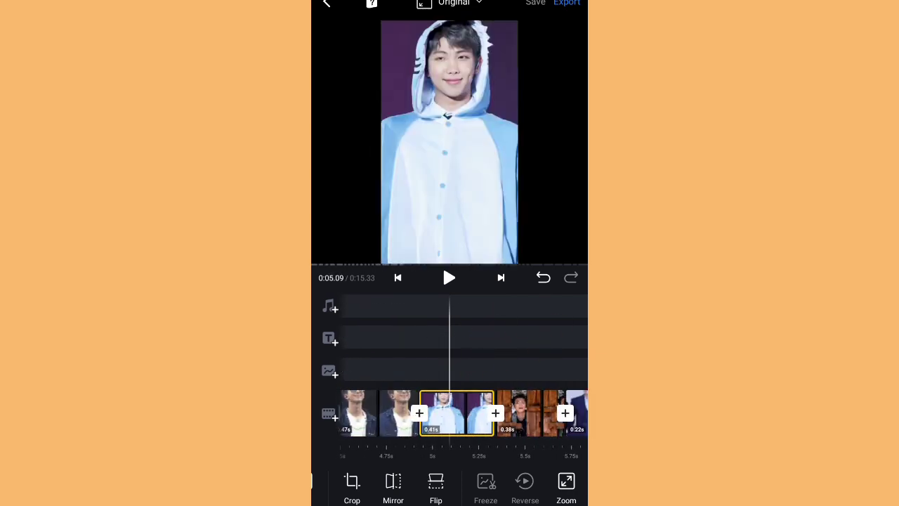
# Step through the clip durations up to clip 23 in the duration editor and confirm
pyautogui.moveTo(422, 482); pyautogui.dragTo(534, 482)
pyautogui.click(439, 481)
pyautogui.click(558, 287)
pyautogui.click(559, 287)
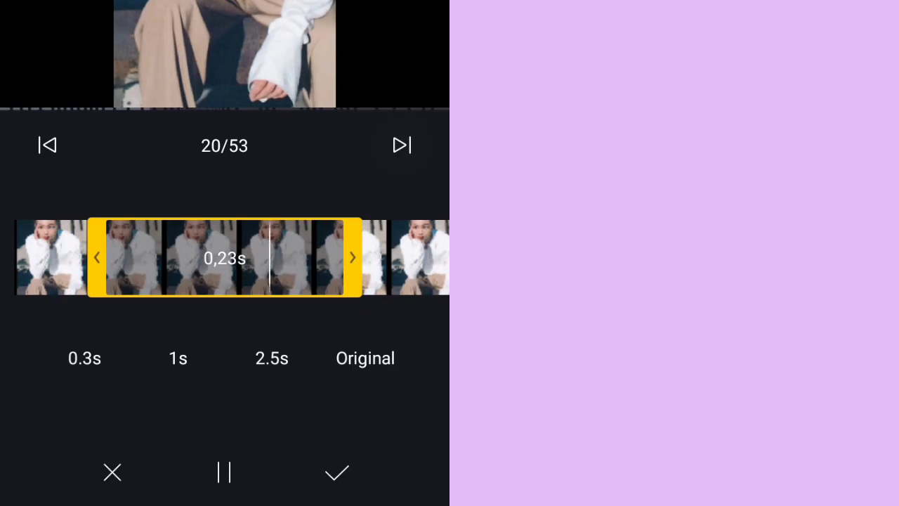
pyautogui.click(560, 287)
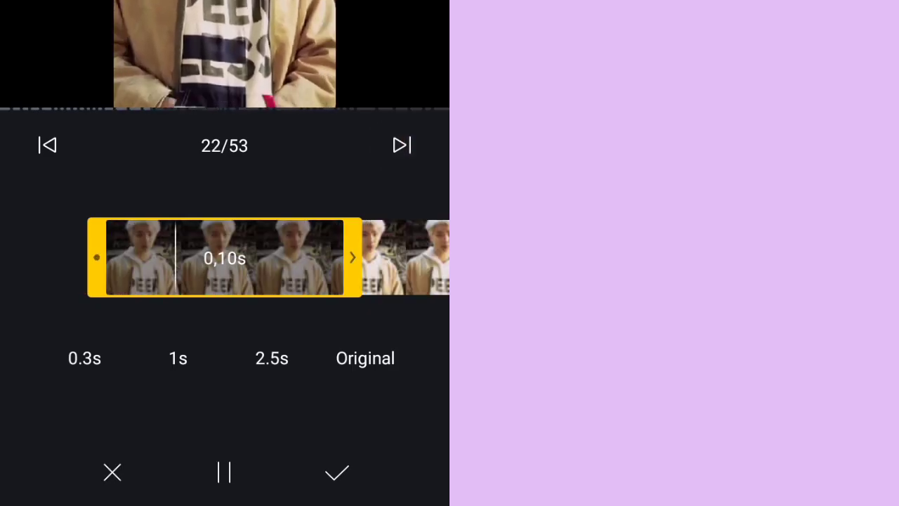
pyautogui.click(401, 145)
pyautogui.click(338, 472)
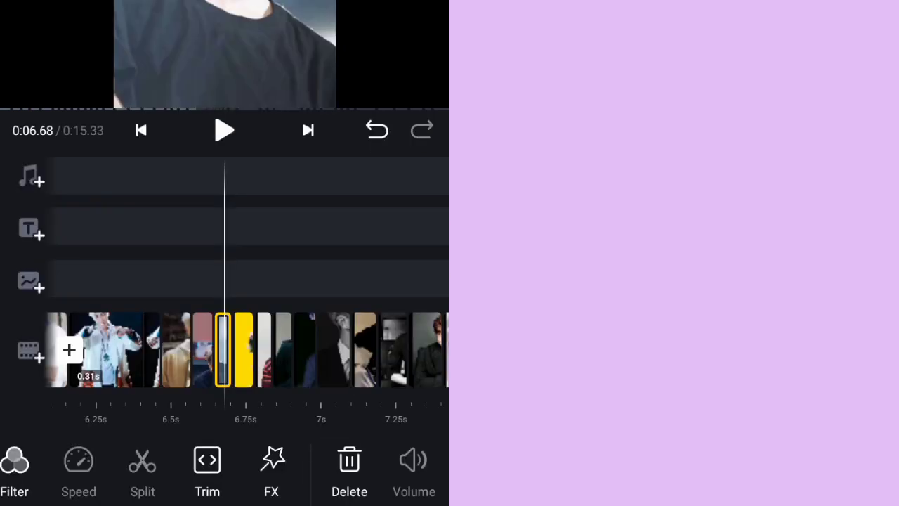
# Apply a ZOOM IN motion to clip 23 and the next two photos
pyautogui.moveTo(351, 471); pyautogui.dragTo(70, 471)
pyautogui.click(414, 467)
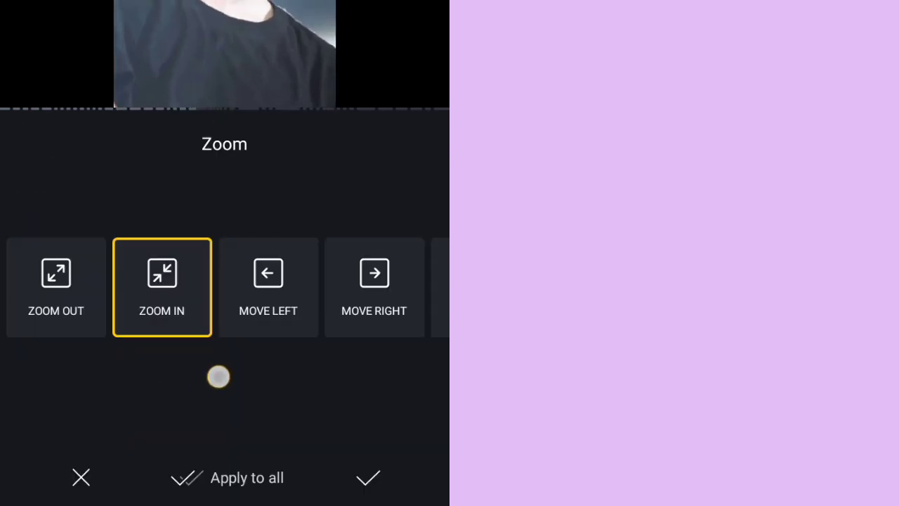
pyautogui.click(369, 477)
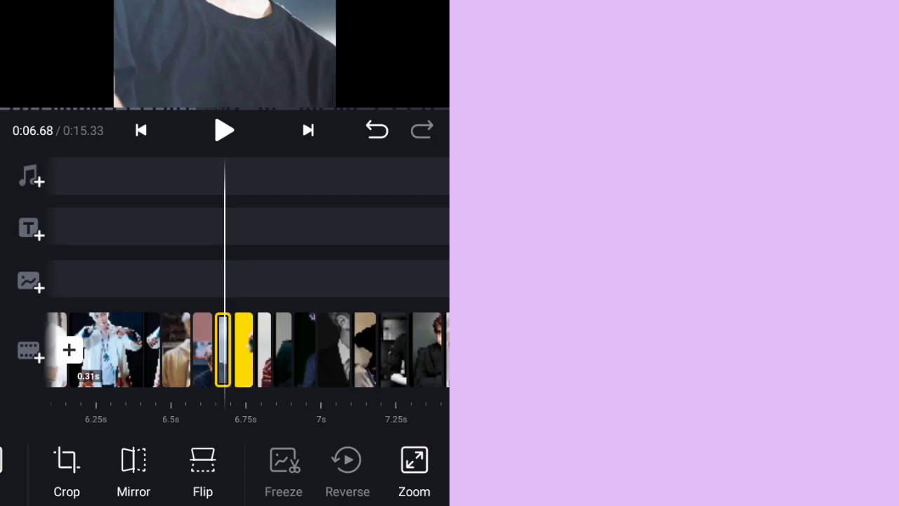
pyautogui.moveTo(365, 247); pyautogui.dragTo(344, 246)
pyautogui.click(411, 463)
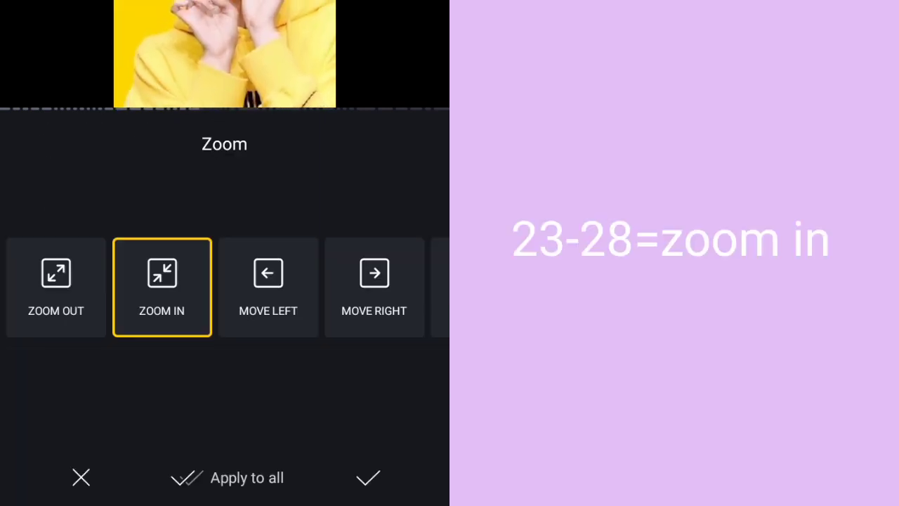
pyautogui.click(363, 490)
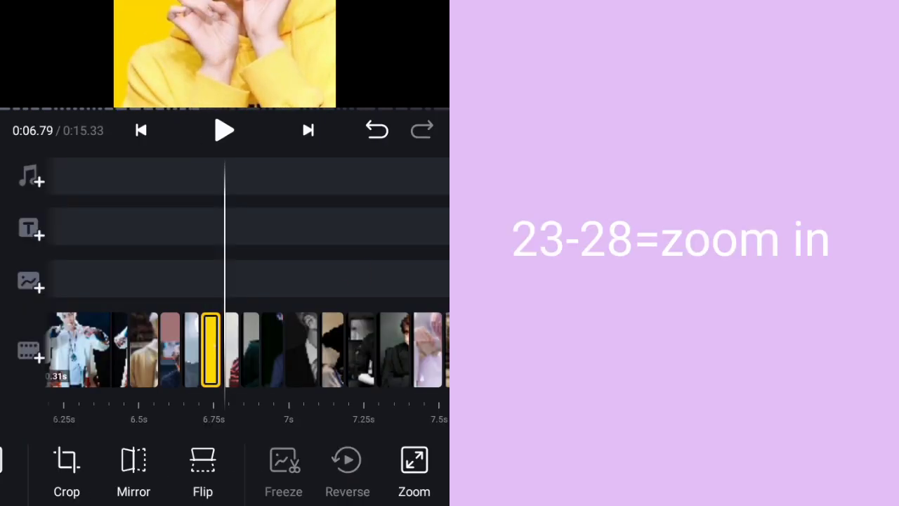
pyautogui.moveTo(361, 273); pyautogui.dragTo(339, 273)
pyautogui.click(414, 461)
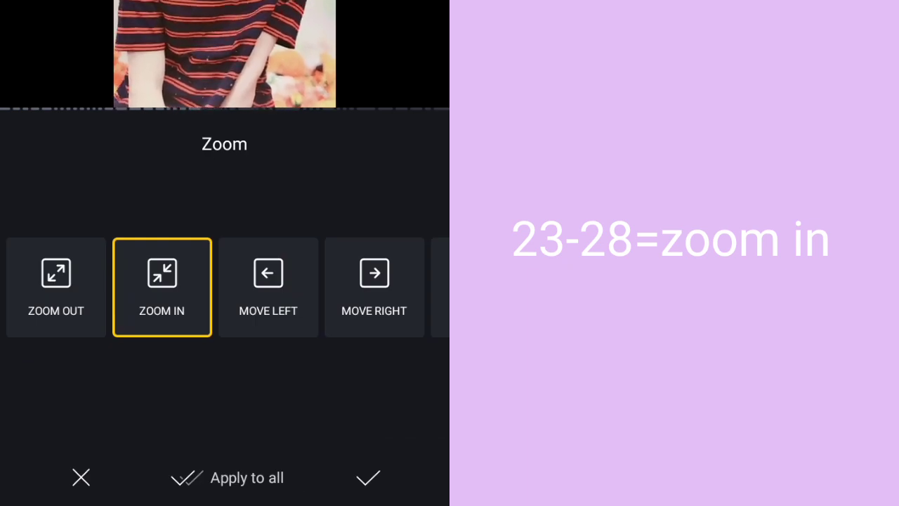
pyautogui.click(368, 478)
# Apply ZOOM IN to two more photos, then move to the 0.19s clip near 0:07.78
pyautogui.moveTo(360, 259); pyautogui.dragTo(339, 259)
pyautogui.click(413, 462)
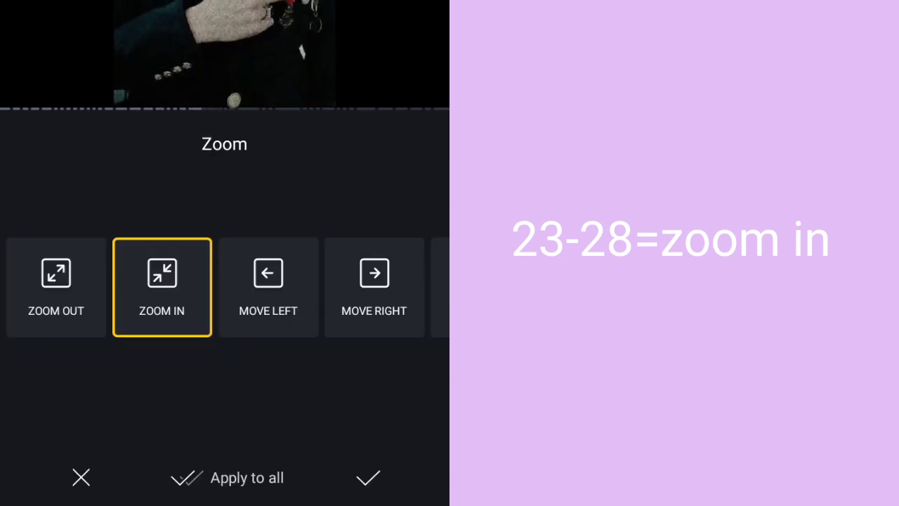
pyautogui.click(381, 473)
pyautogui.moveTo(350, 266); pyautogui.dragTo(330, 265)
pyautogui.click(414, 461)
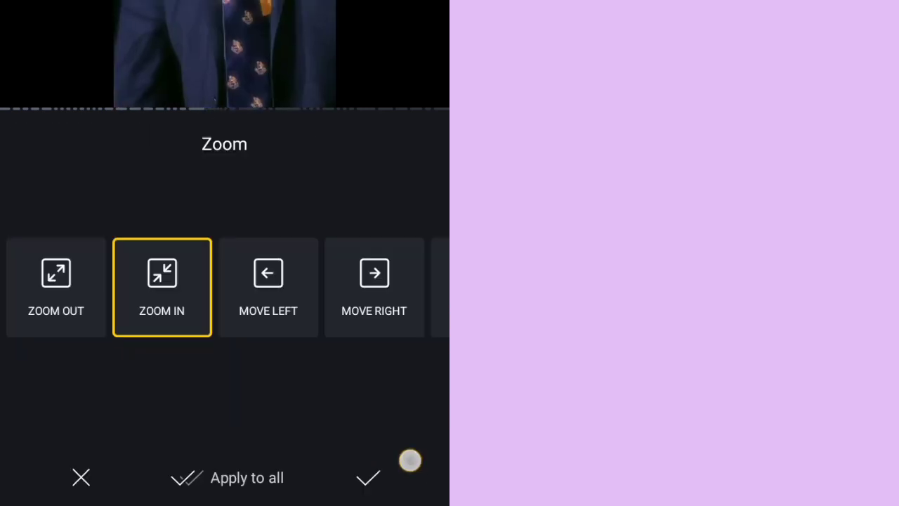
pyautogui.click(368, 479)
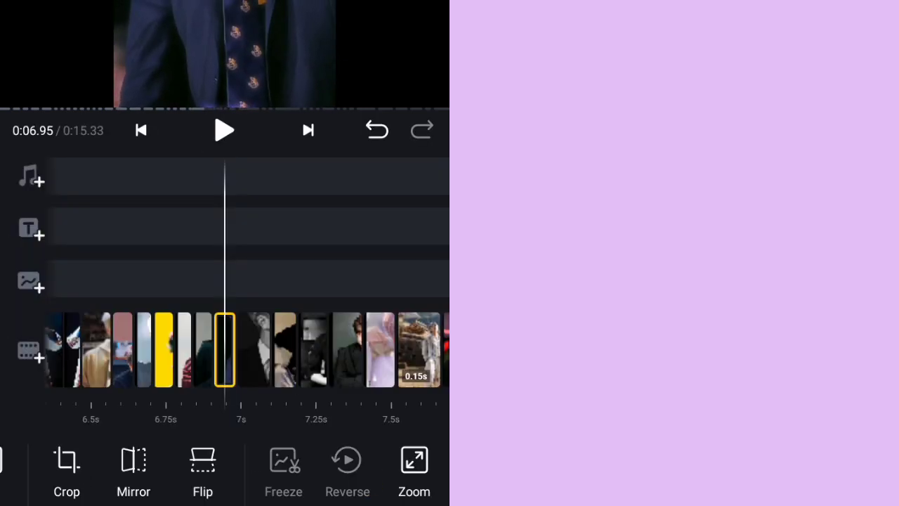
pyautogui.moveTo(361, 212); pyautogui.dragTo(313, 212)
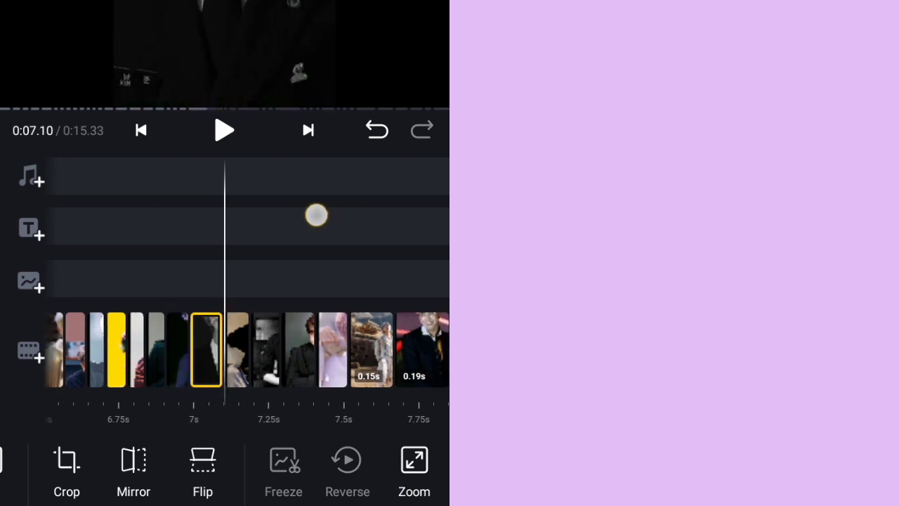
pyautogui.moveTo(378, 223); pyautogui.dragTo(291, 218)
pyautogui.moveTo(351, 217); pyautogui.dragTo(273, 217)
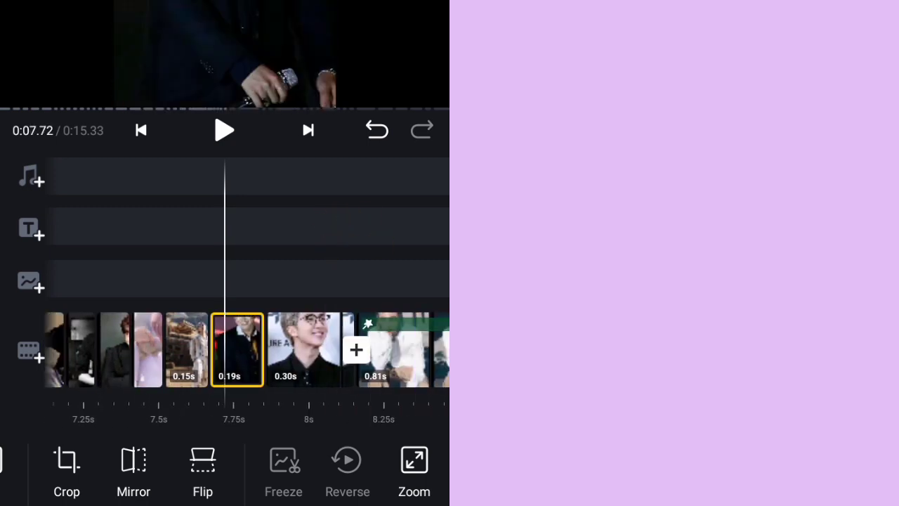
pyautogui.moveTo(371, 236); pyautogui.dragTo(323, 237)
pyautogui.moveTo(388, 220)
pyautogui.mouseDown()
pyautogui.moveTo(335, 222)
pyautogui.moveTo(413, 249)
pyautogui.mouseUp()
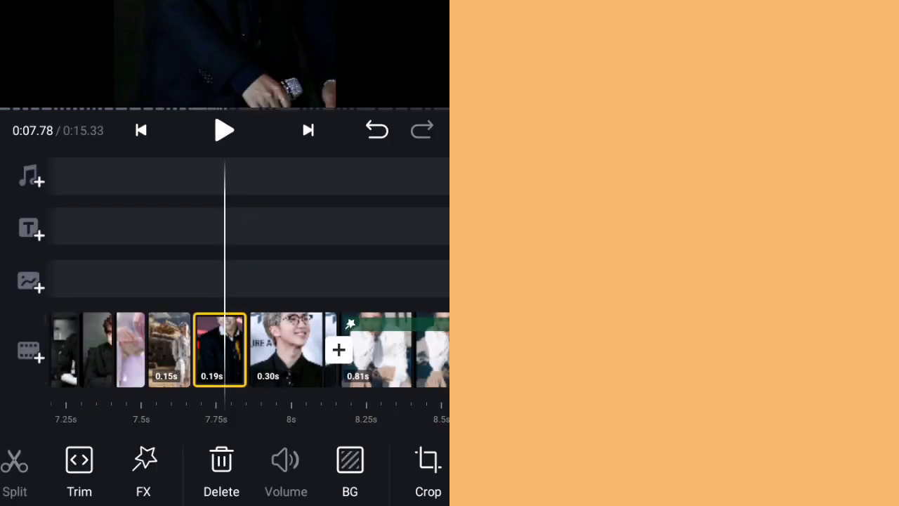
# Give the 0.19s clip a zoom-in motion and the 0.30s photo a zoom-out motion
pyautogui.moveTo(422, 463); pyautogui.dragTo(246, 464)
pyautogui.click(437, 467)
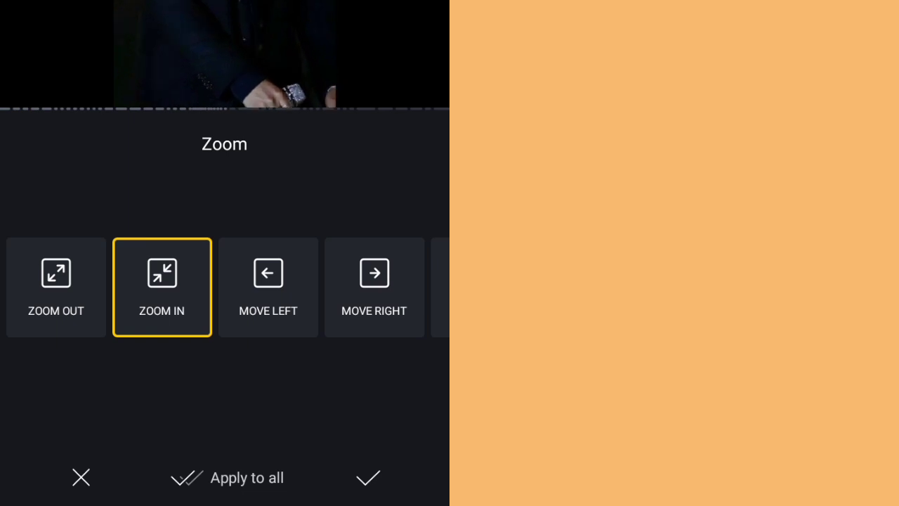
pyautogui.click(368, 478)
pyautogui.moveTo(281, 349); pyautogui.dragTo(236, 349)
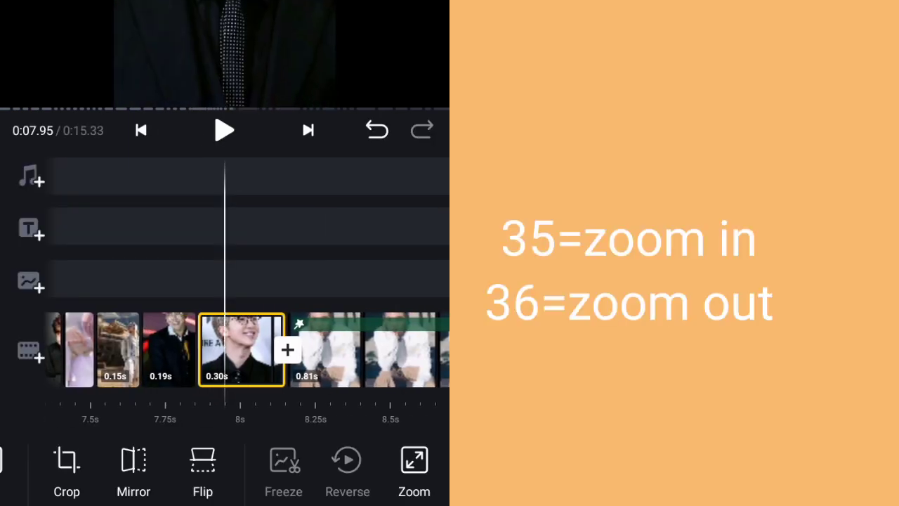
pyautogui.click(414, 467)
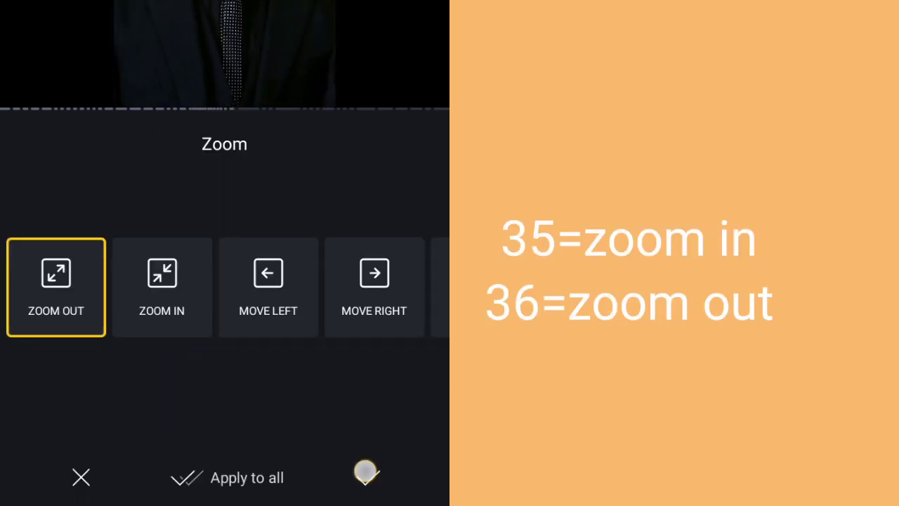
pyautogui.click(367, 474)
# Set a zoom motion on the 0.81s clip and a move-right motion on the 0.23s clip
pyautogui.moveTo(385, 218); pyautogui.dragTo(309, 234)
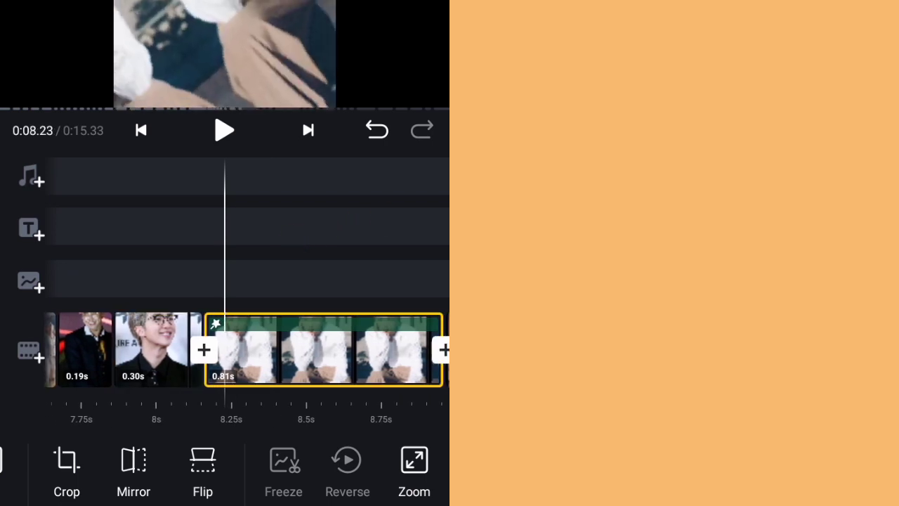
pyautogui.click(414, 467)
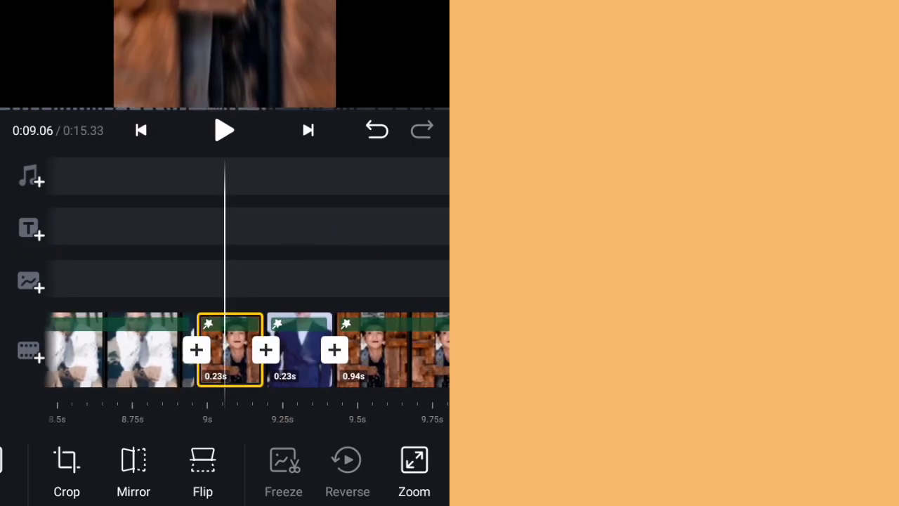
pyautogui.click(414, 467)
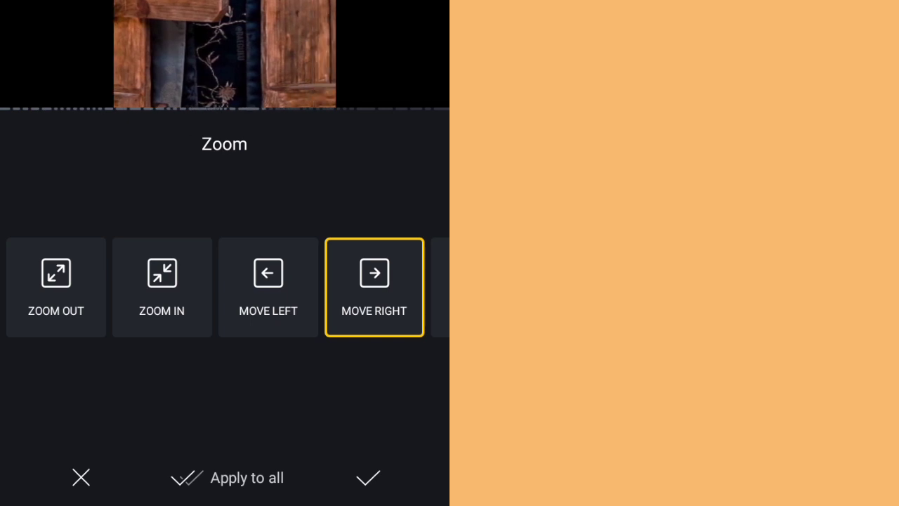
pyautogui.click(367, 478)
pyautogui.moveTo(393, 261); pyautogui.dragTo(328, 260)
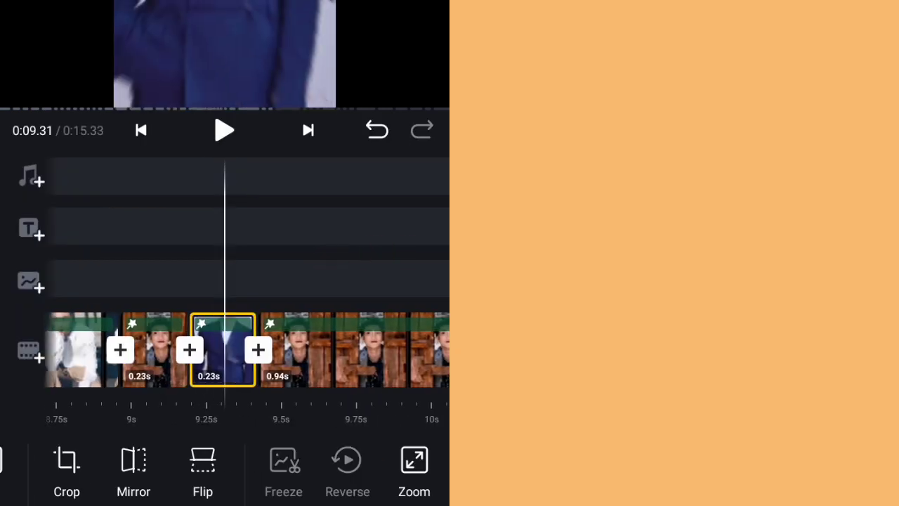
# Give the 0.94s clip a zoom-out motion and the 0.22s clip a move-left pan
pyautogui.click(414, 467)
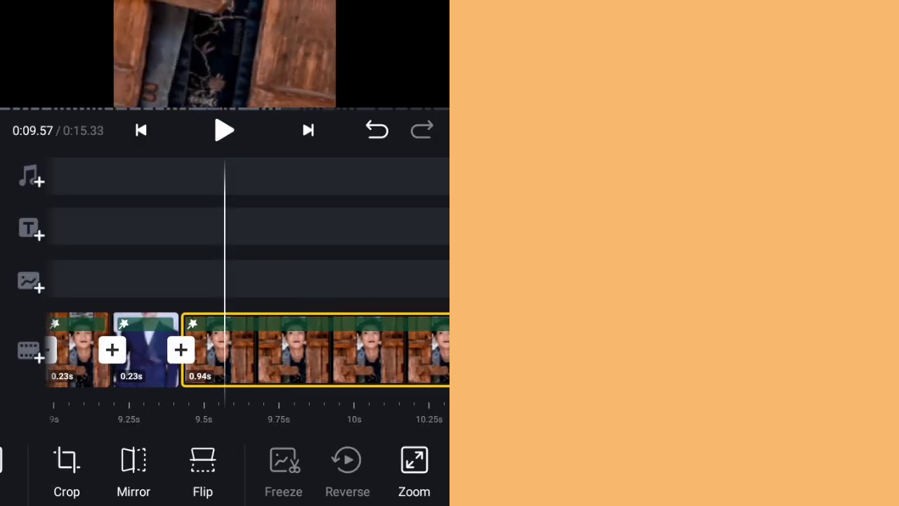
pyautogui.click(414, 463)
pyautogui.click(369, 479)
pyautogui.moveTo(348, 299)
pyautogui.mouseDown()
pyautogui.moveTo(321, 286)
pyautogui.moveTo(267, 292)
pyautogui.mouseUp()
pyautogui.click(414, 467)
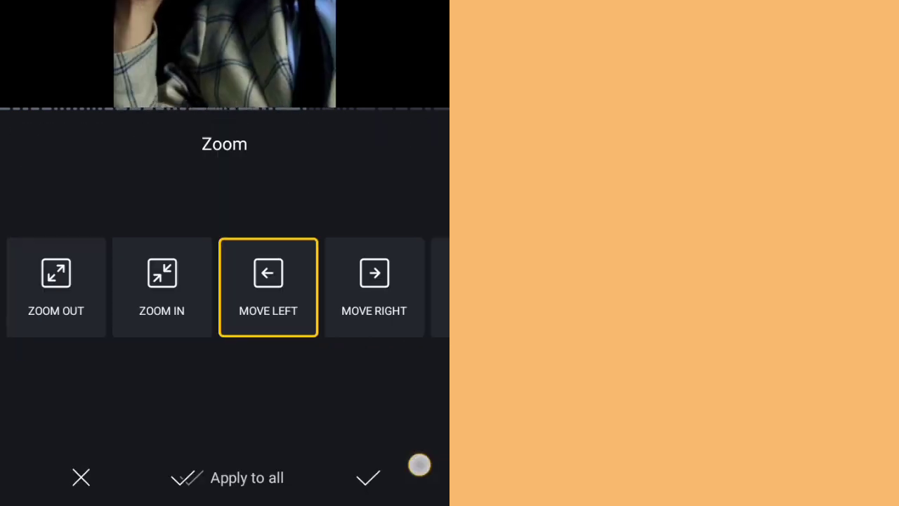
pyautogui.click(368, 478)
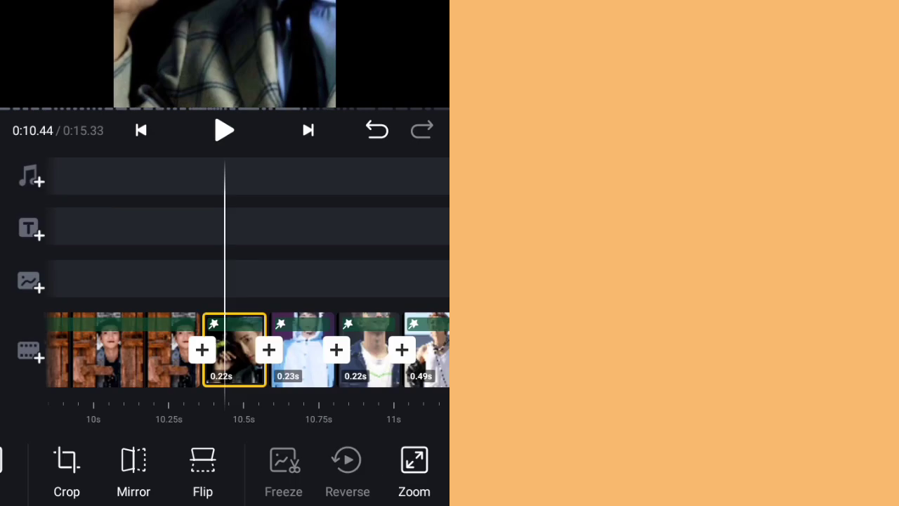
pyautogui.moveTo(381, 285); pyautogui.dragTo(307, 285)
# Give the next three clips move-right, move-left and move-right pan motions
pyautogui.click(414, 463)
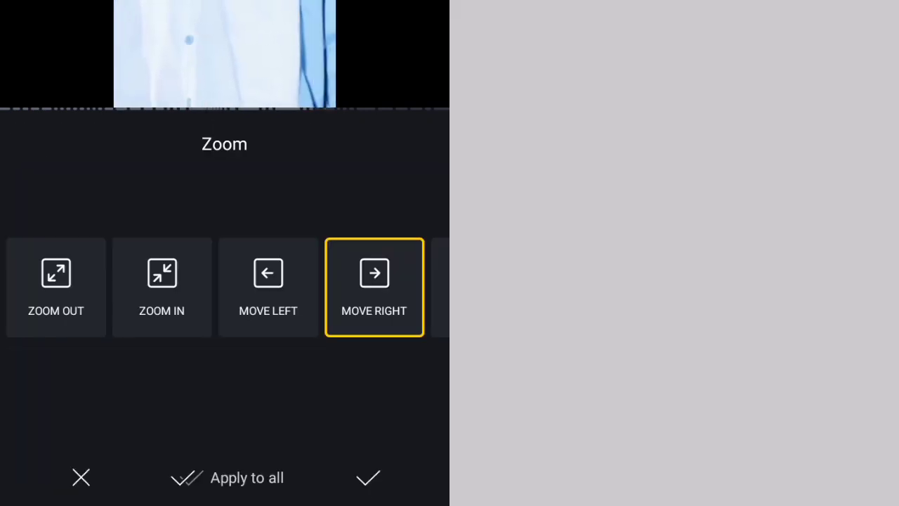
pyautogui.click(366, 480)
pyautogui.moveTo(389, 293); pyautogui.dragTo(309, 292)
pyautogui.click(414, 464)
pyautogui.click(364, 475)
pyautogui.click(414, 460)
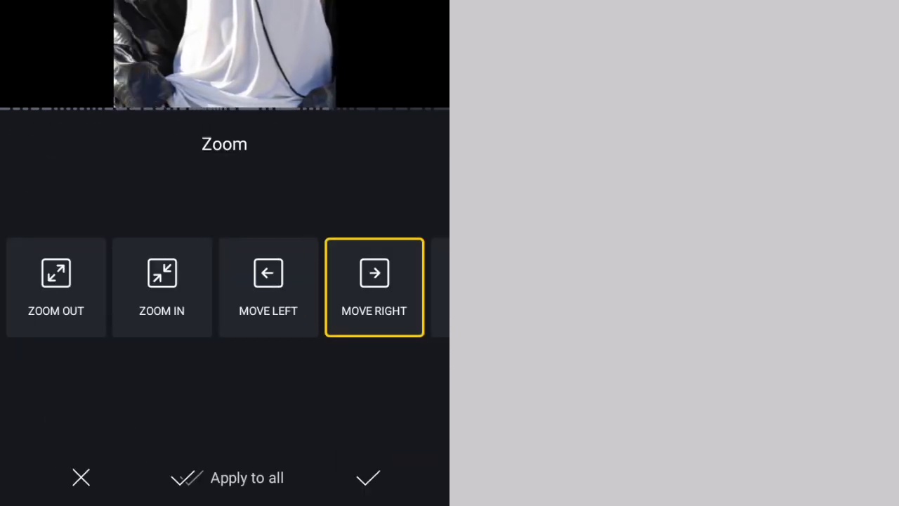
pyautogui.click(365, 476)
pyautogui.moveTo(365, 293); pyautogui.dragTo(301, 301)
# Apply zoom-out motions to the following two clips and the 0.73s clip
pyautogui.click(414, 461)
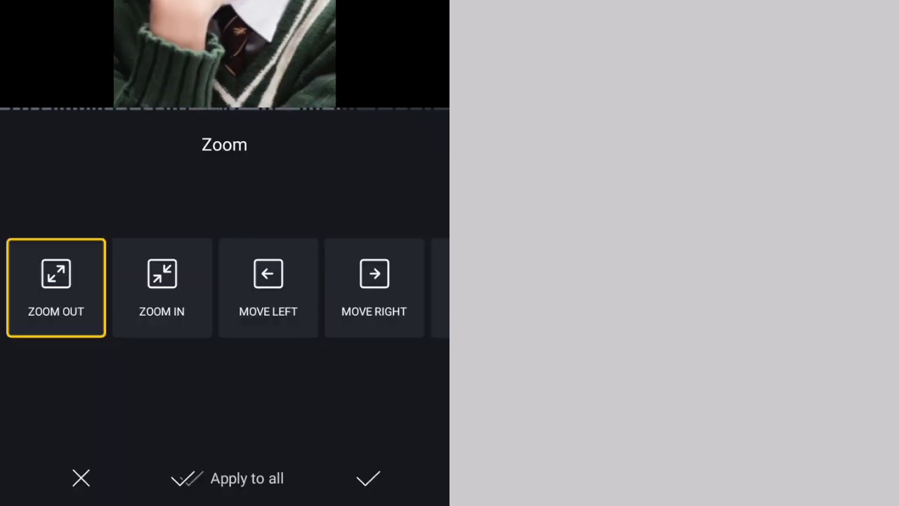
pyautogui.click(368, 477)
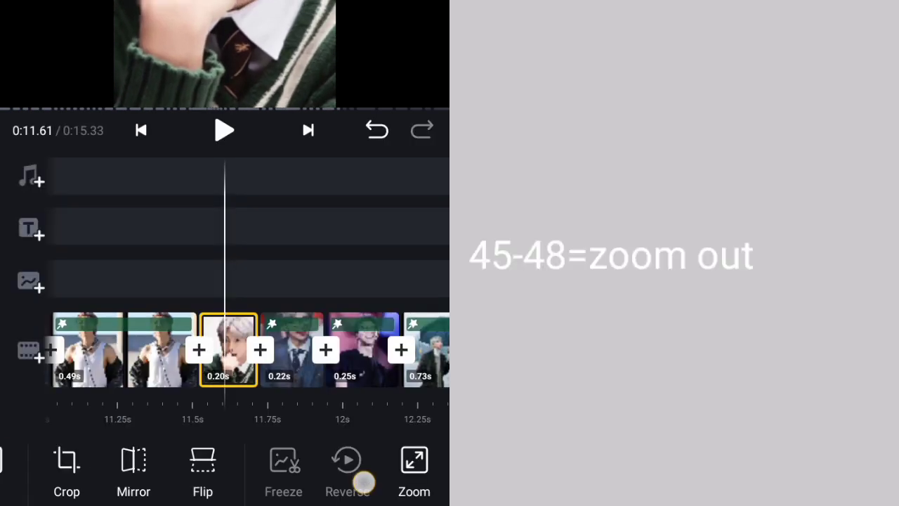
pyautogui.moveTo(365, 293); pyautogui.dragTo(309, 295)
pyautogui.click(414, 461)
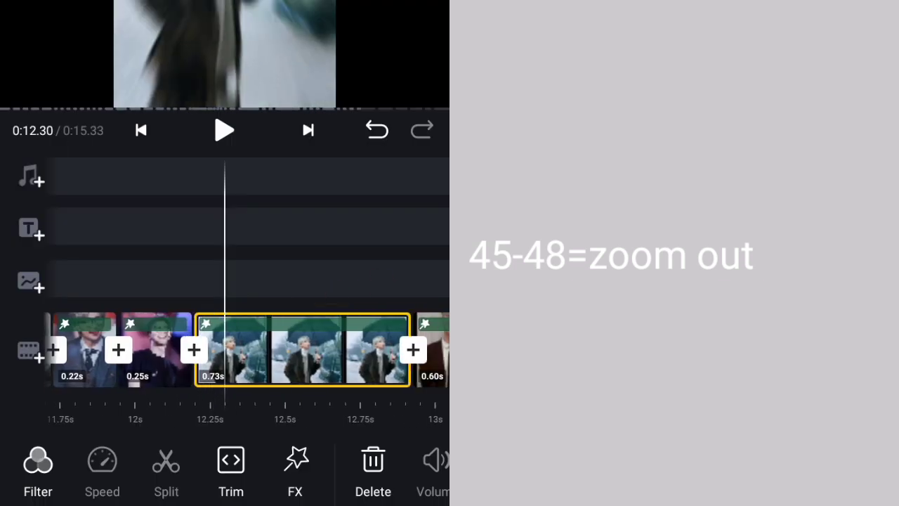
pyautogui.moveTo(365, 464); pyautogui.dragTo(211, 464)
pyautogui.click(414, 461)
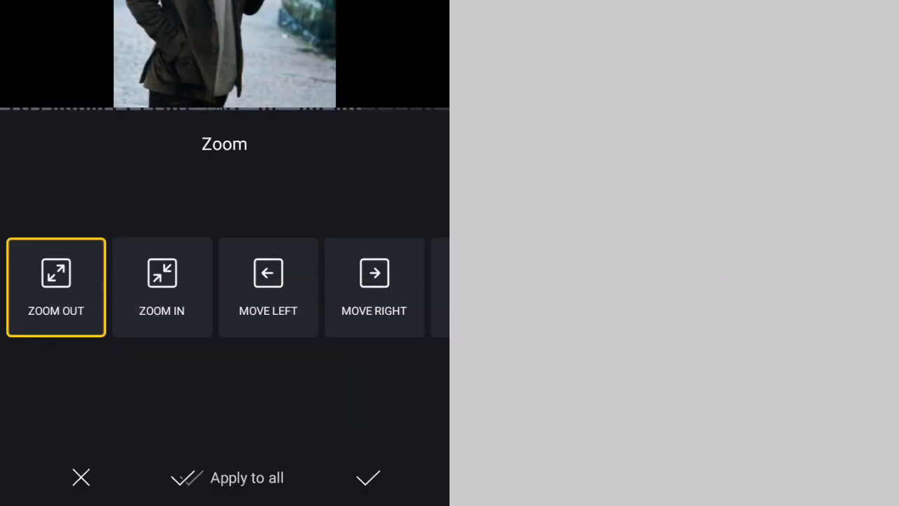
pyautogui.click(368, 478)
pyautogui.moveTo(365, 295); pyautogui.dragTo(155, 295)
# Set the 0.60s clip to pan left and the next clip to pan right
pyautogui.click(414, 461)
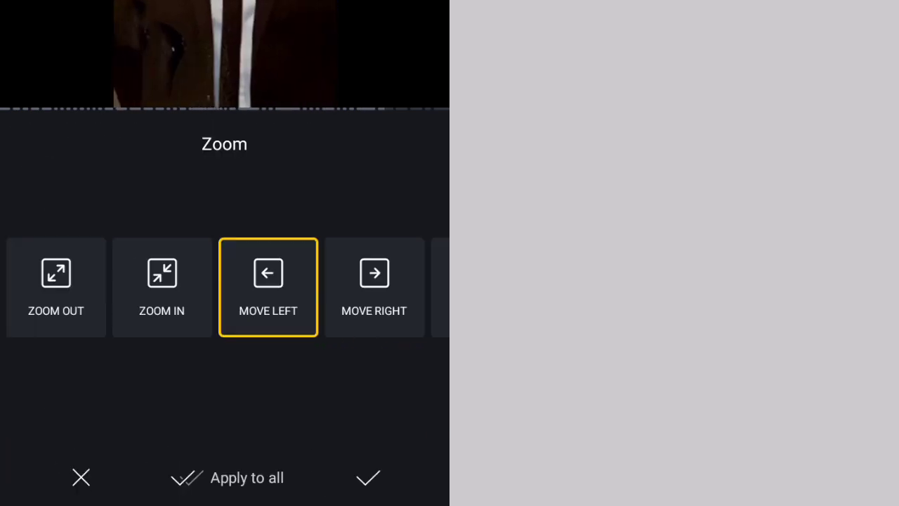
pyautogui.click(373, 479)
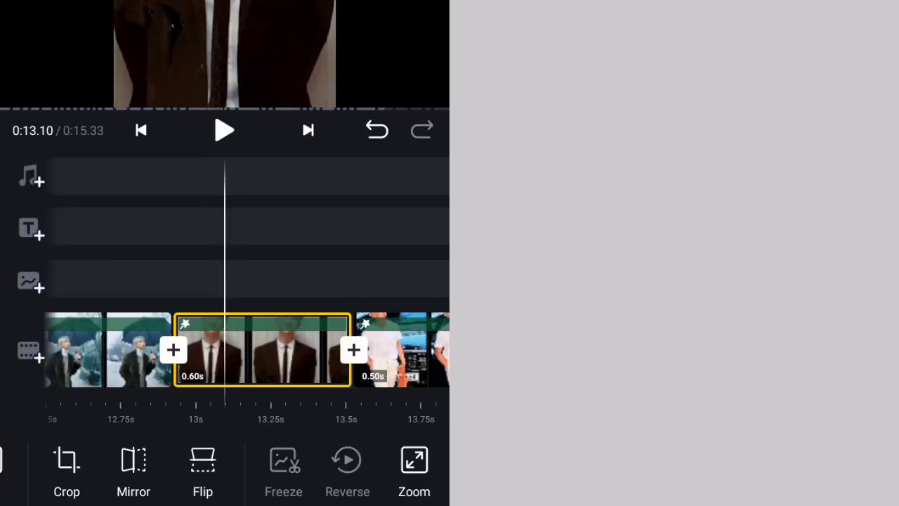
pyautogui.moveTo(316, 351); pyautogui.dragTo(197, 351)
pyautogui.click(414, 467)
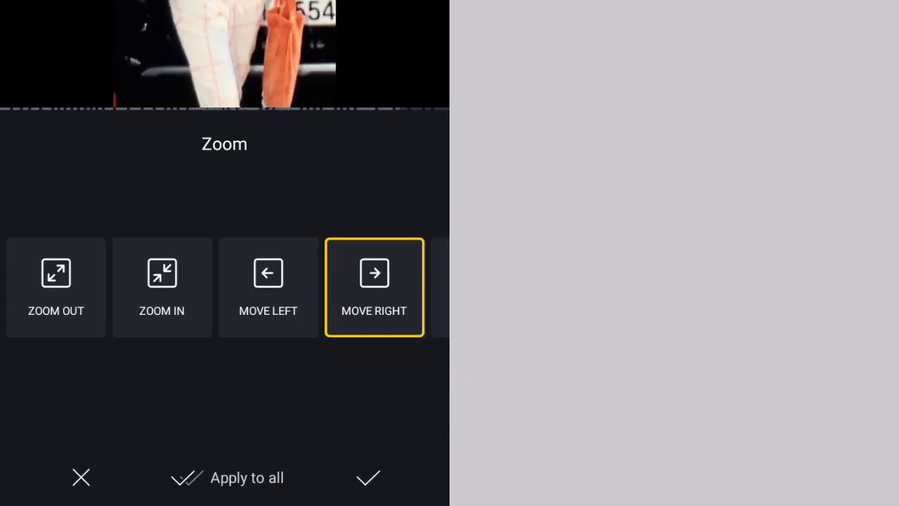
pyautogui.click(368, 478)
pyautogui.moveTo(430, 295); pyautogui.dragTo(305, 295)
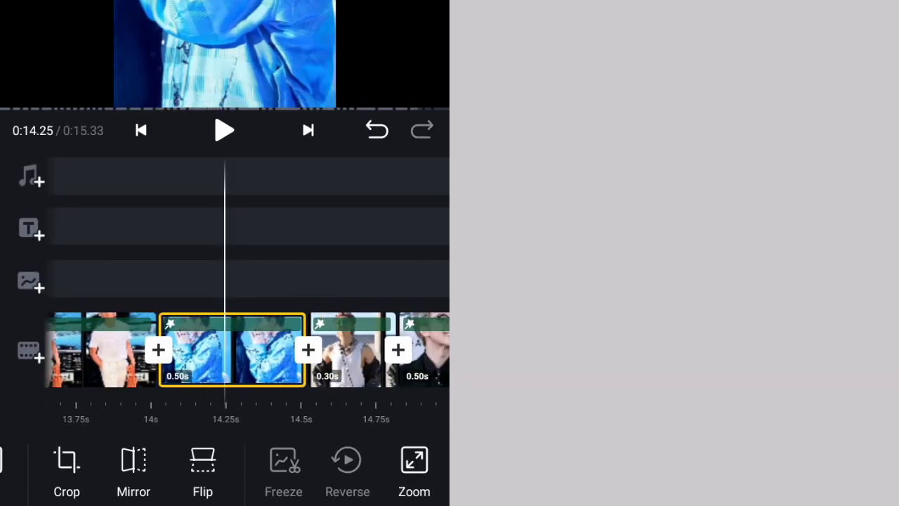
# Confirm the blue clip's motion, pan the 0.30s clip right, and leave the final clip motionless
pyautogui.click(414, 468)
pyautogui.click(367, 478)
pyautogui.moveTo(400, 278); pyautogui.dragTo(268, 278)
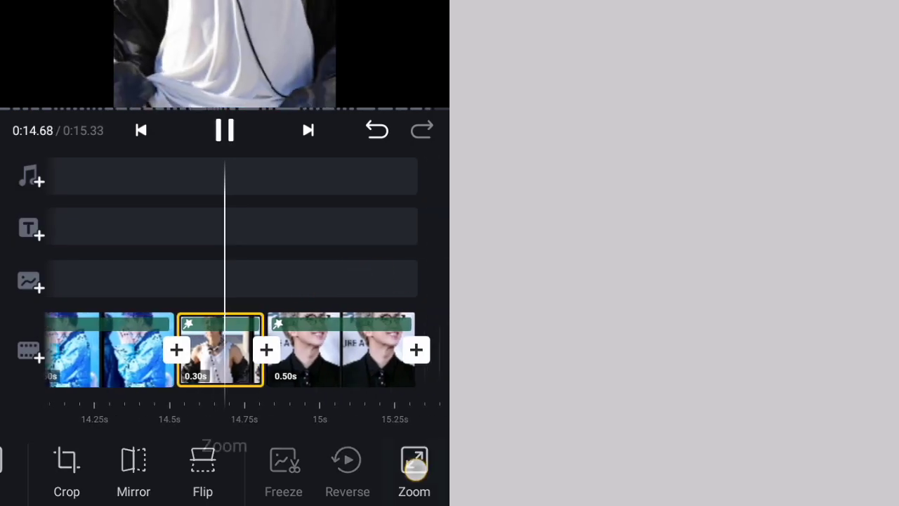
pyautogui.click(414, 467)
pyautogui.click(366, 471)
pyautogui.moveTo(386, 315); pyautogui.dragTo(295, 315)
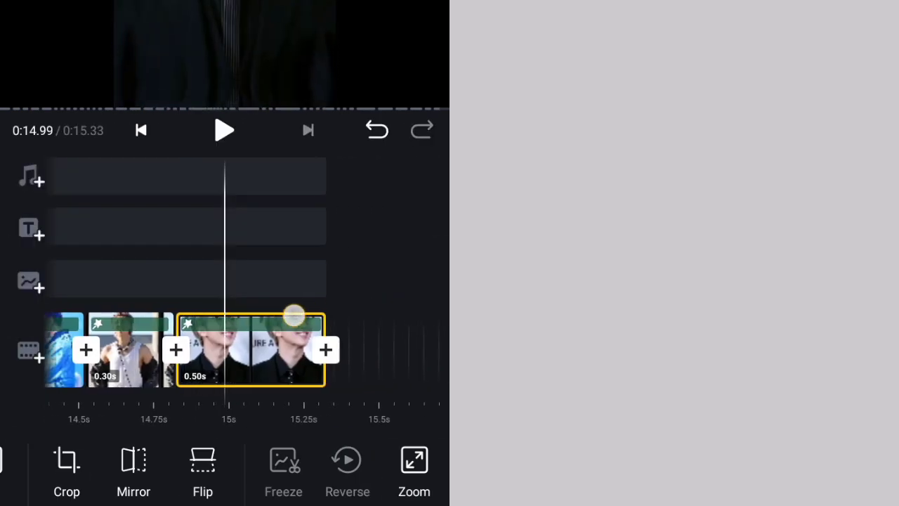
pyautogui.click(394, 469)
pyautogui.click(382, 468)
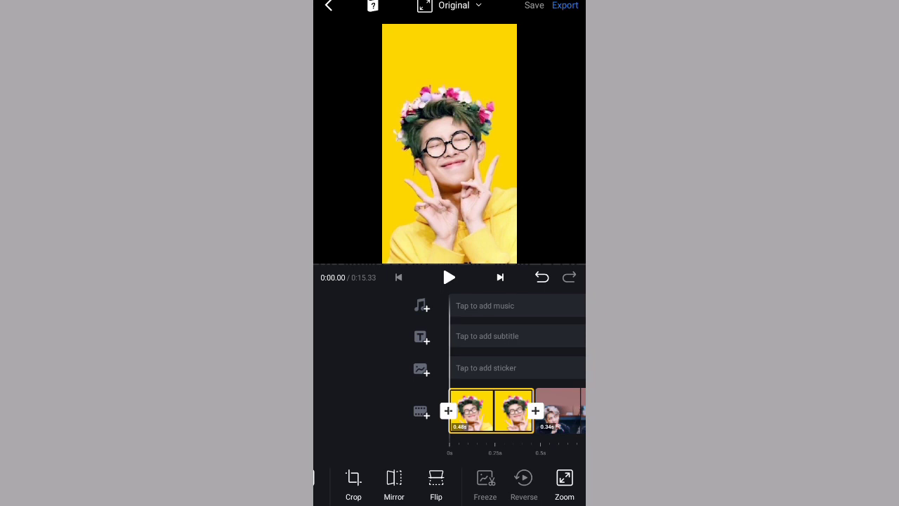
# Open the music picker and show the options for adding new music
pyautogui.click(485, 306)
pyautogui.click(562, 100)
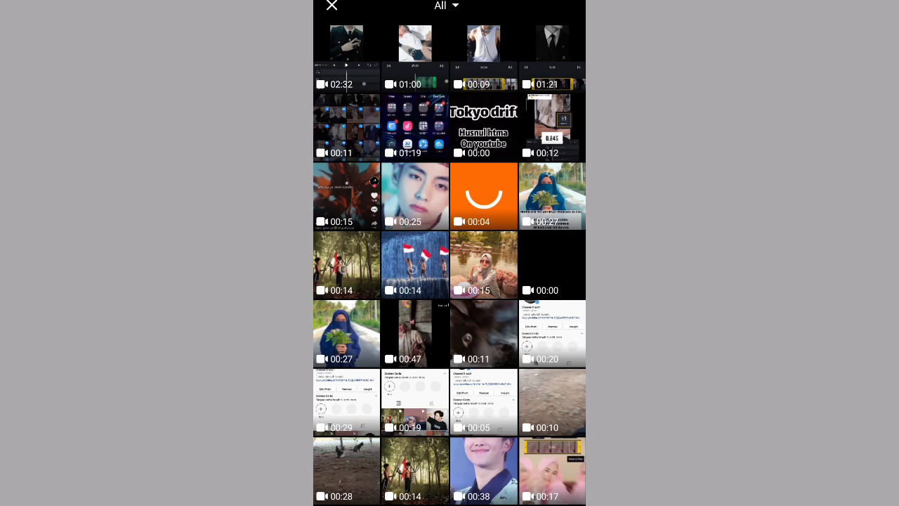
# Extract audio from a Download-folder video as 'tokyo drife' and add the 15.12s track
pyautogui.click(446, 6)
pyautogui.click(434, 147)
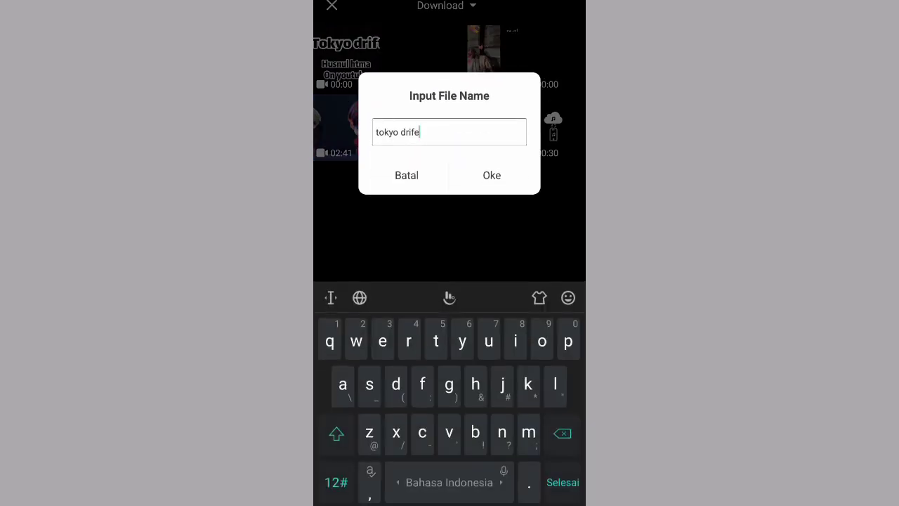
pyautogui.click(492, 174)
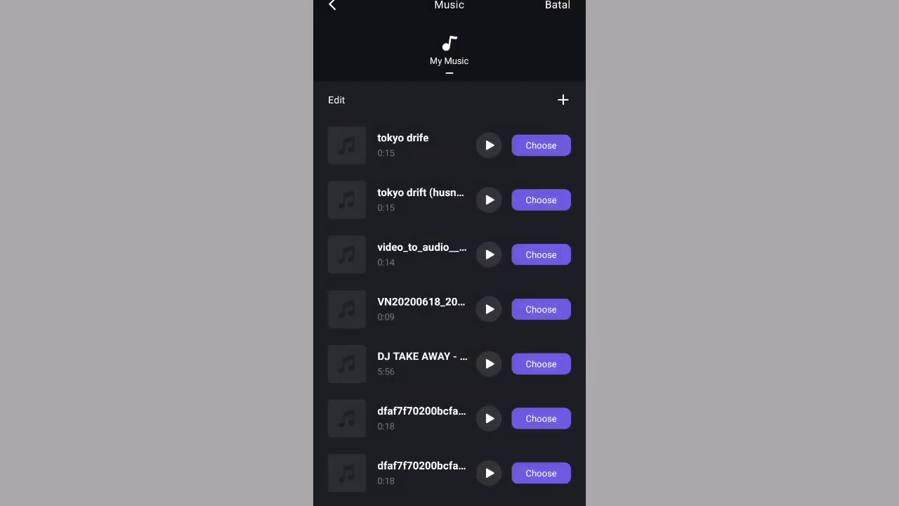
pyautogui.click(484, 135)
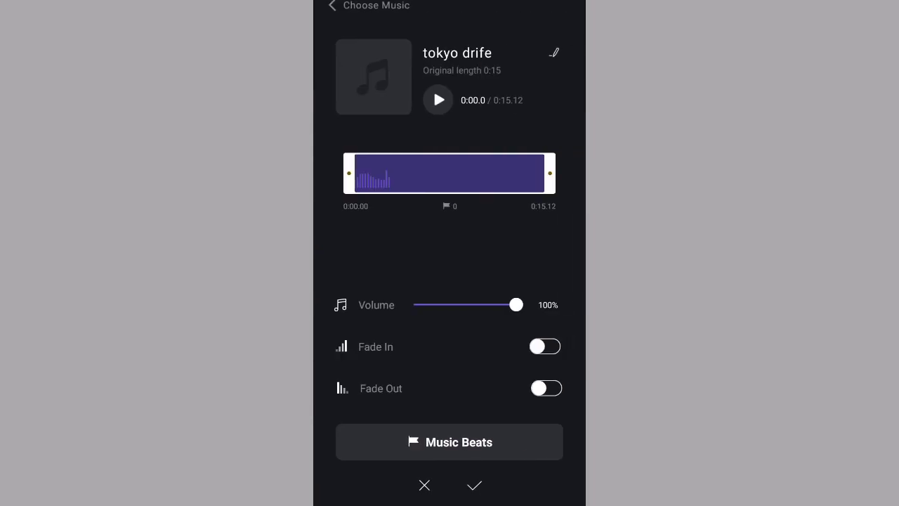
pyautogui.click(474, 485)
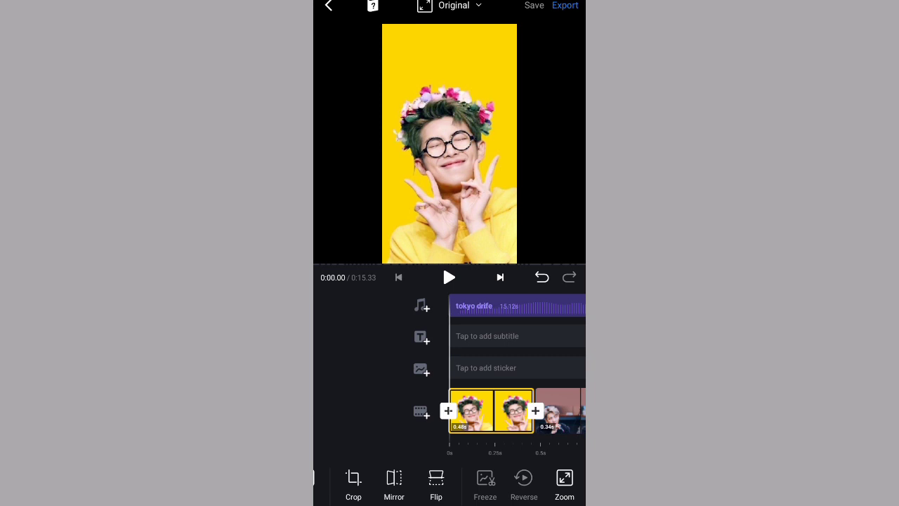
pyautogui.click(449, 277)
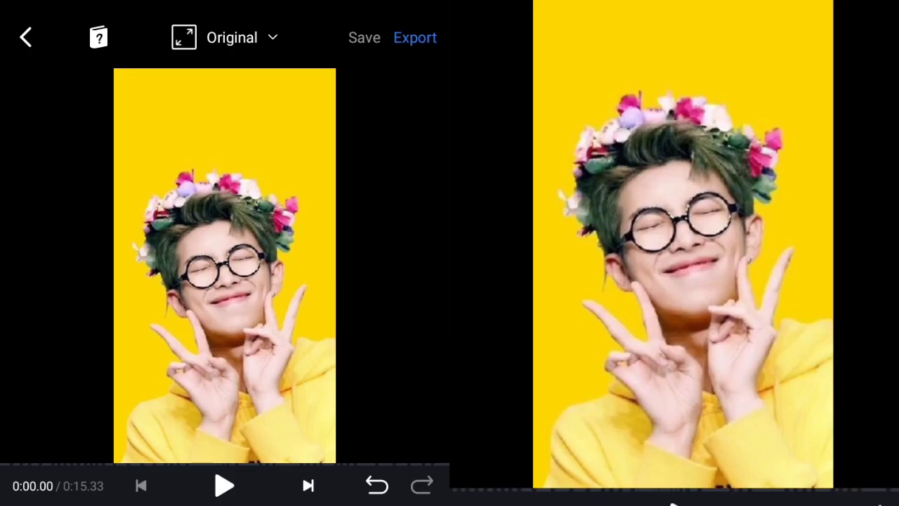
pyautogui.click(450, 276)
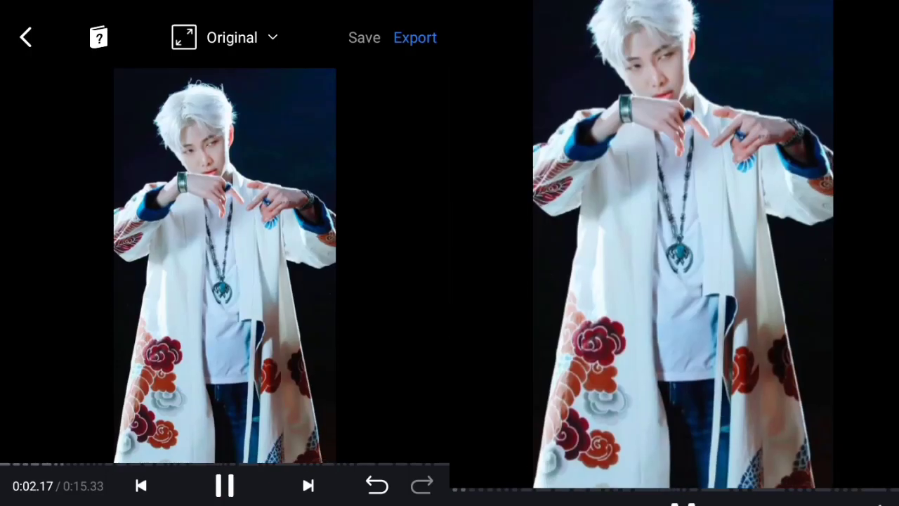